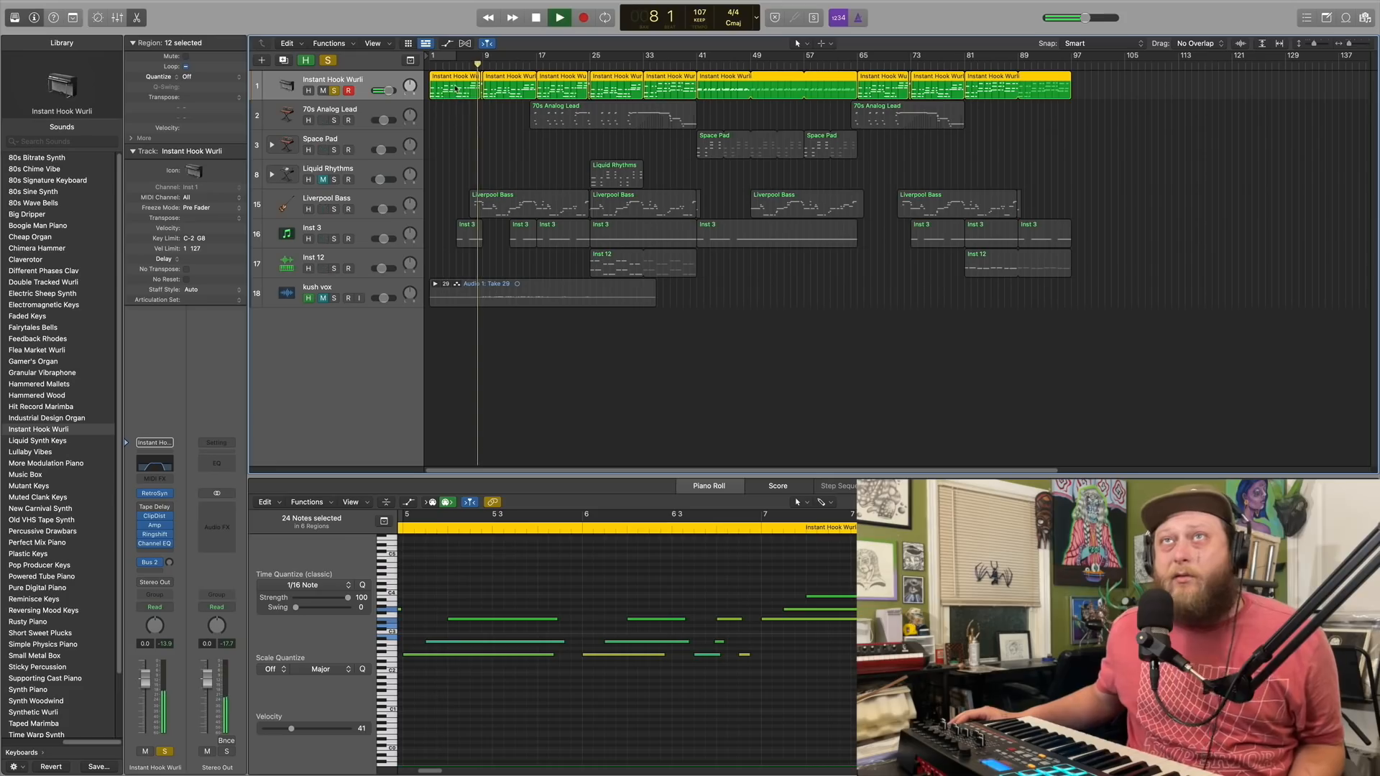
Play the soloed Instant Hook Wurli track from about bar 41, and return the playhead to the start of the project
left_click(540, 19)
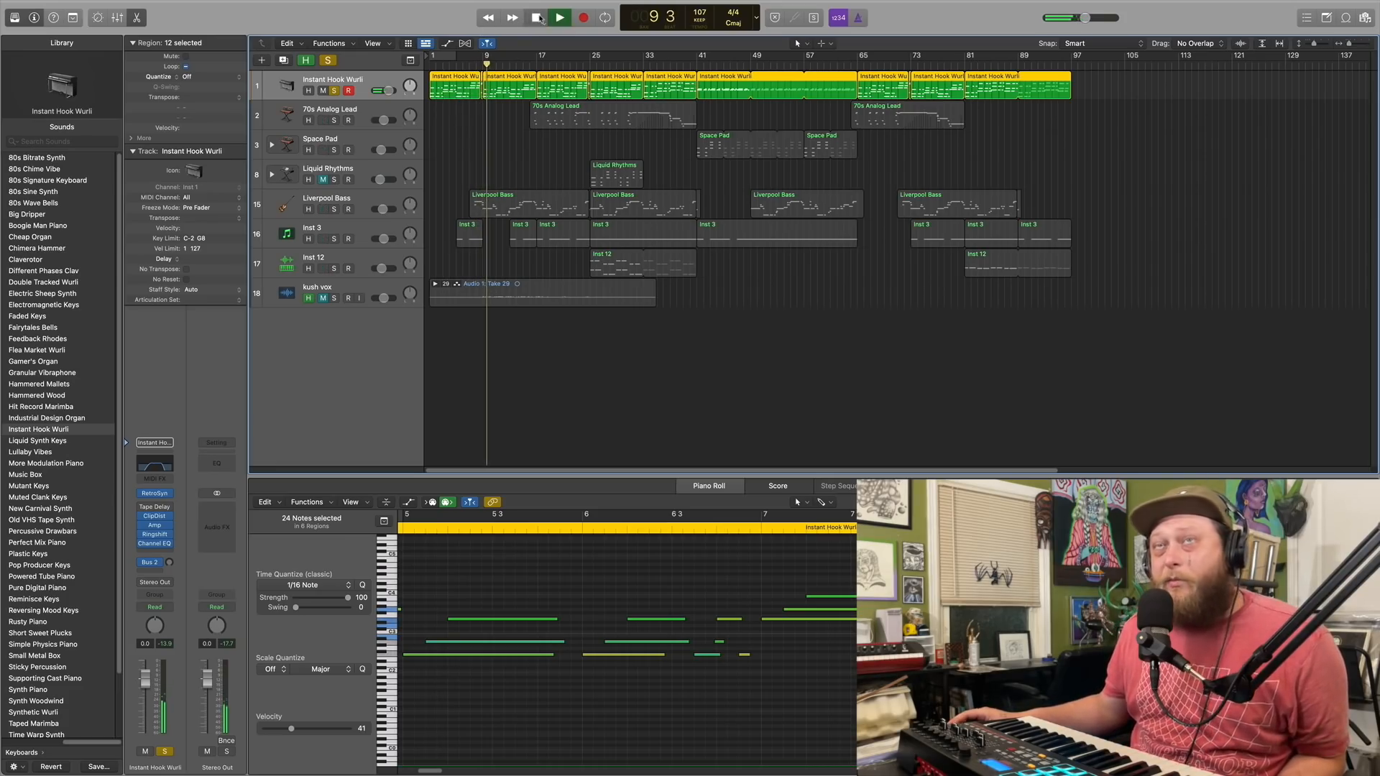
left_click(477, 65)
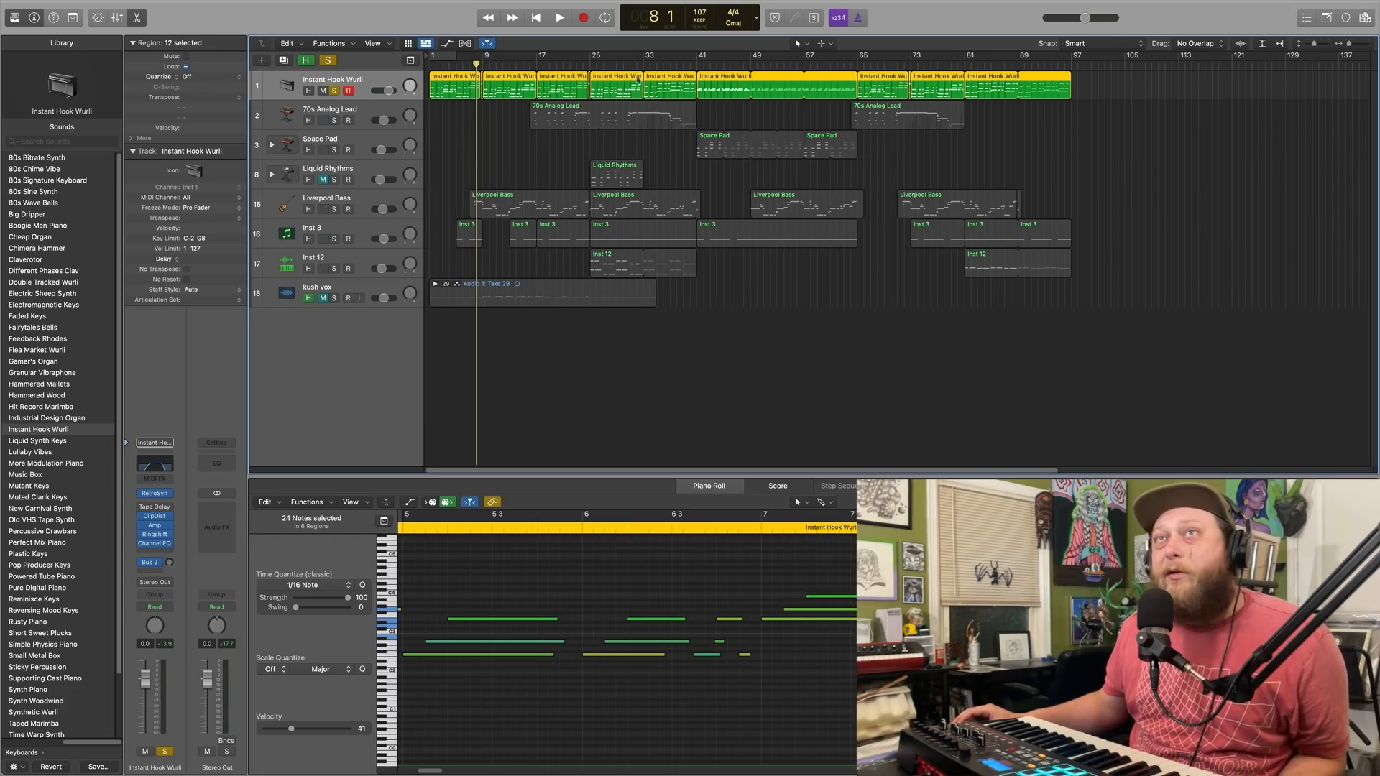
left_click(695, 65)
key("space")
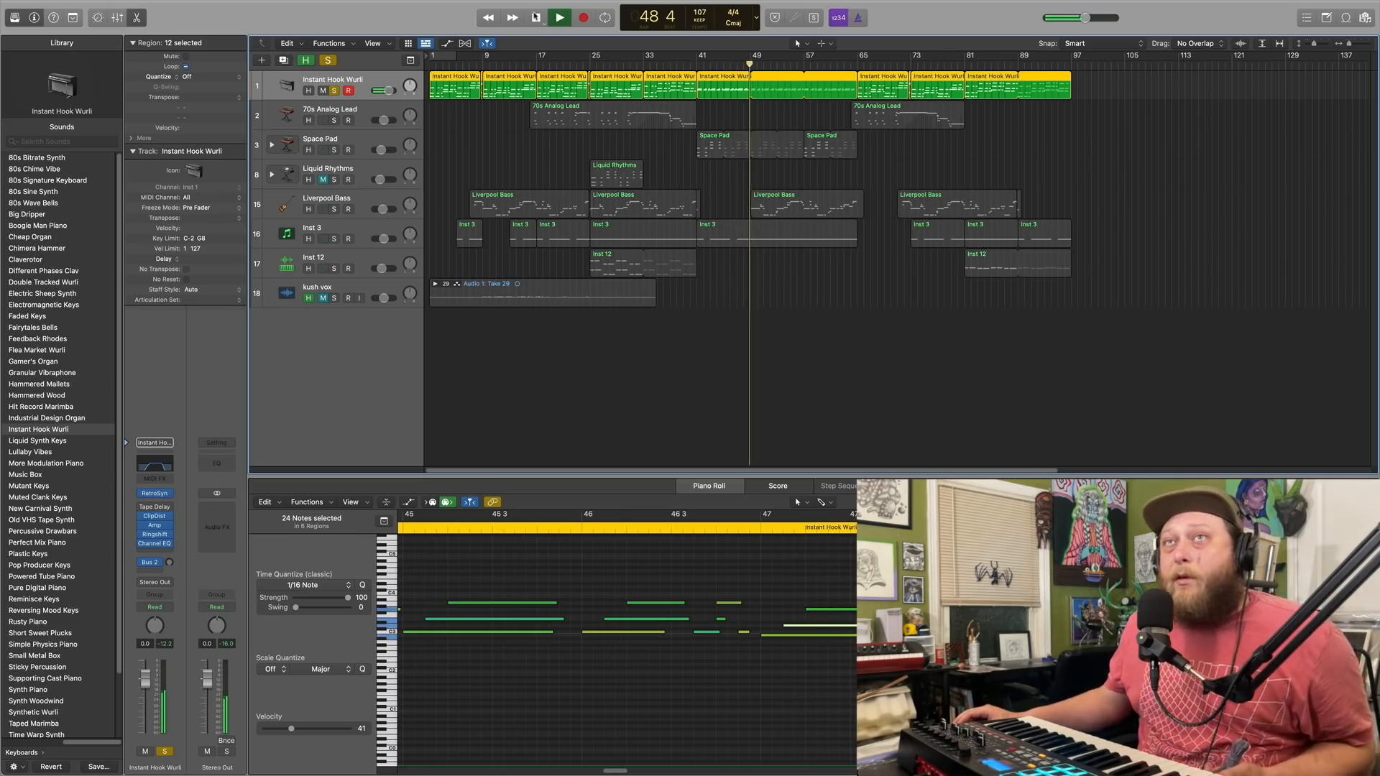
left_click(535, 17)
left_click(536, 17)
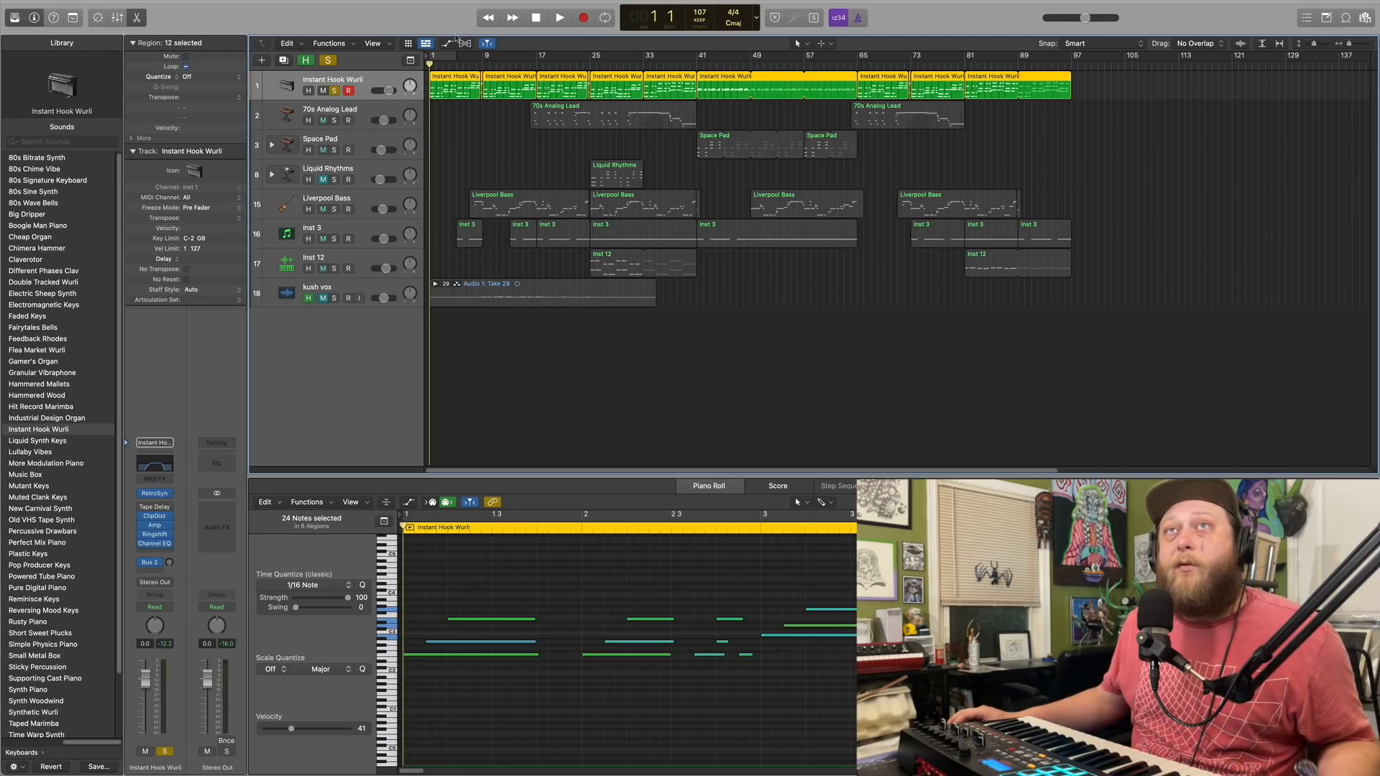
Clear the existing solo and solo the 70s Analog Lead track, with its notes shown in the Piano Roll
left_click(352, 109)
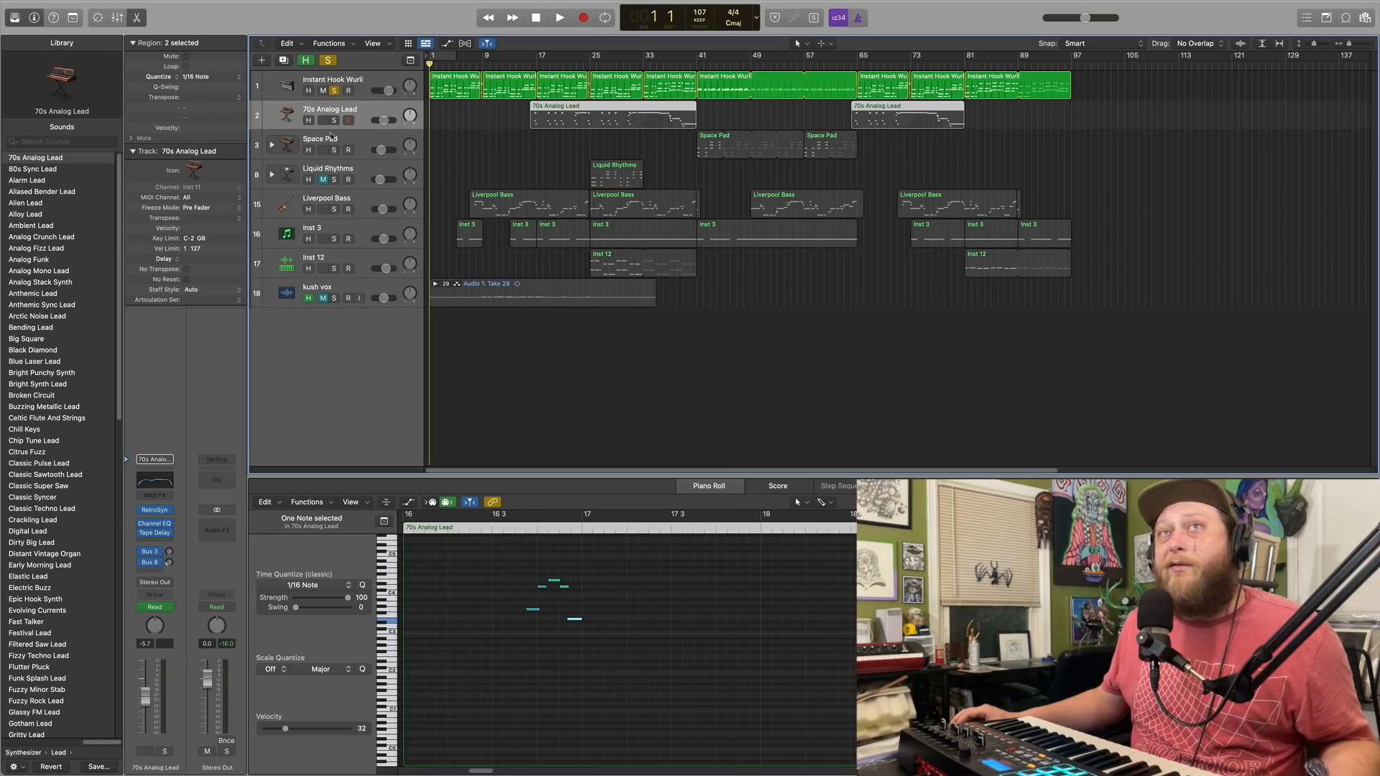
left_click(328, 60)
left_click(334, 120)
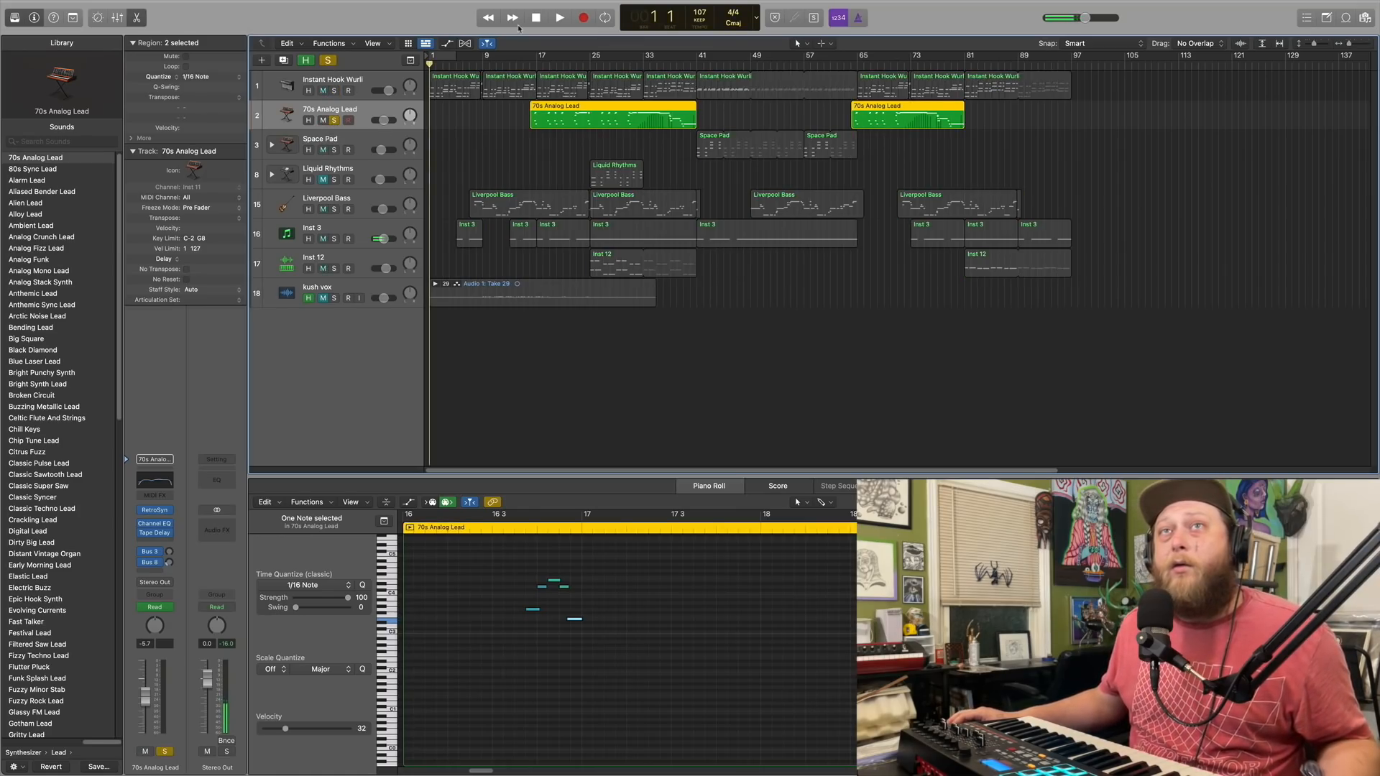
left_click(541, 14)
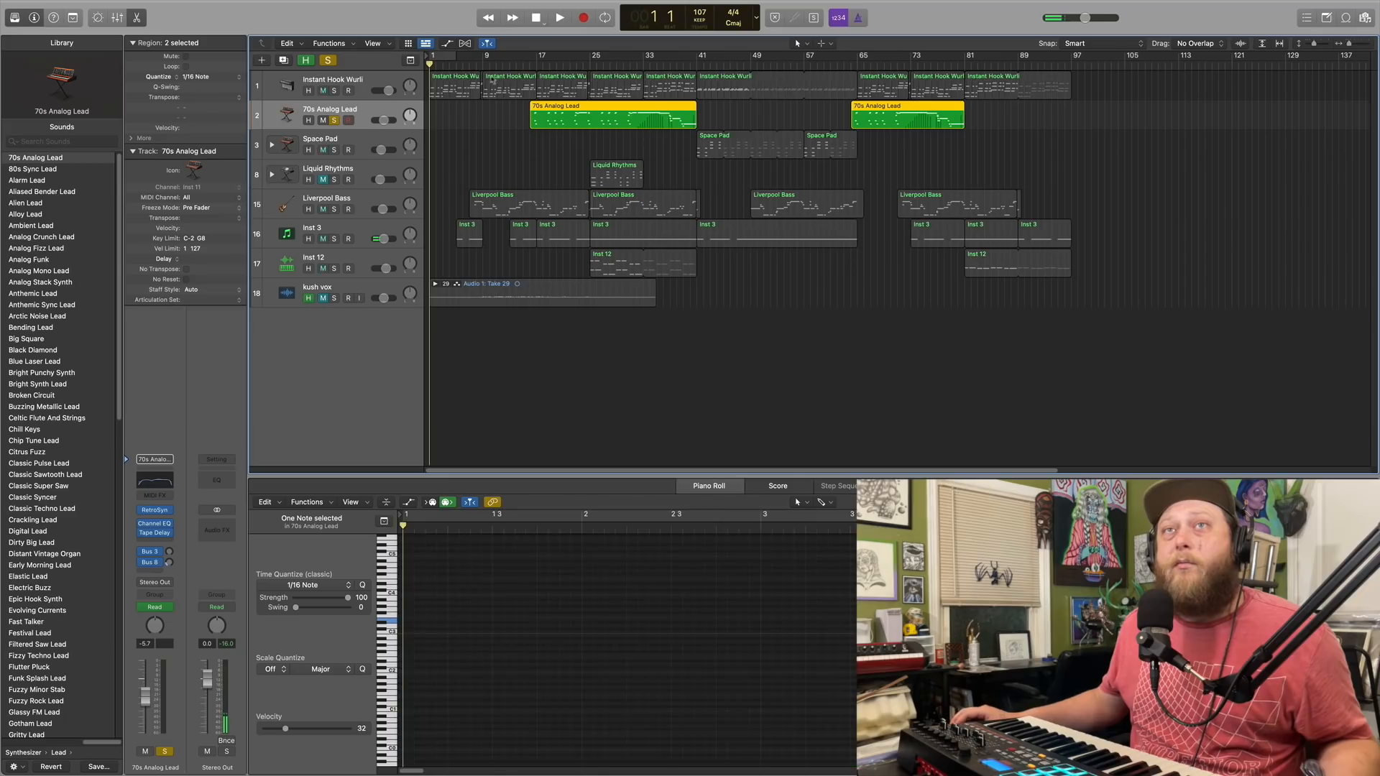
left_click(332, 261)
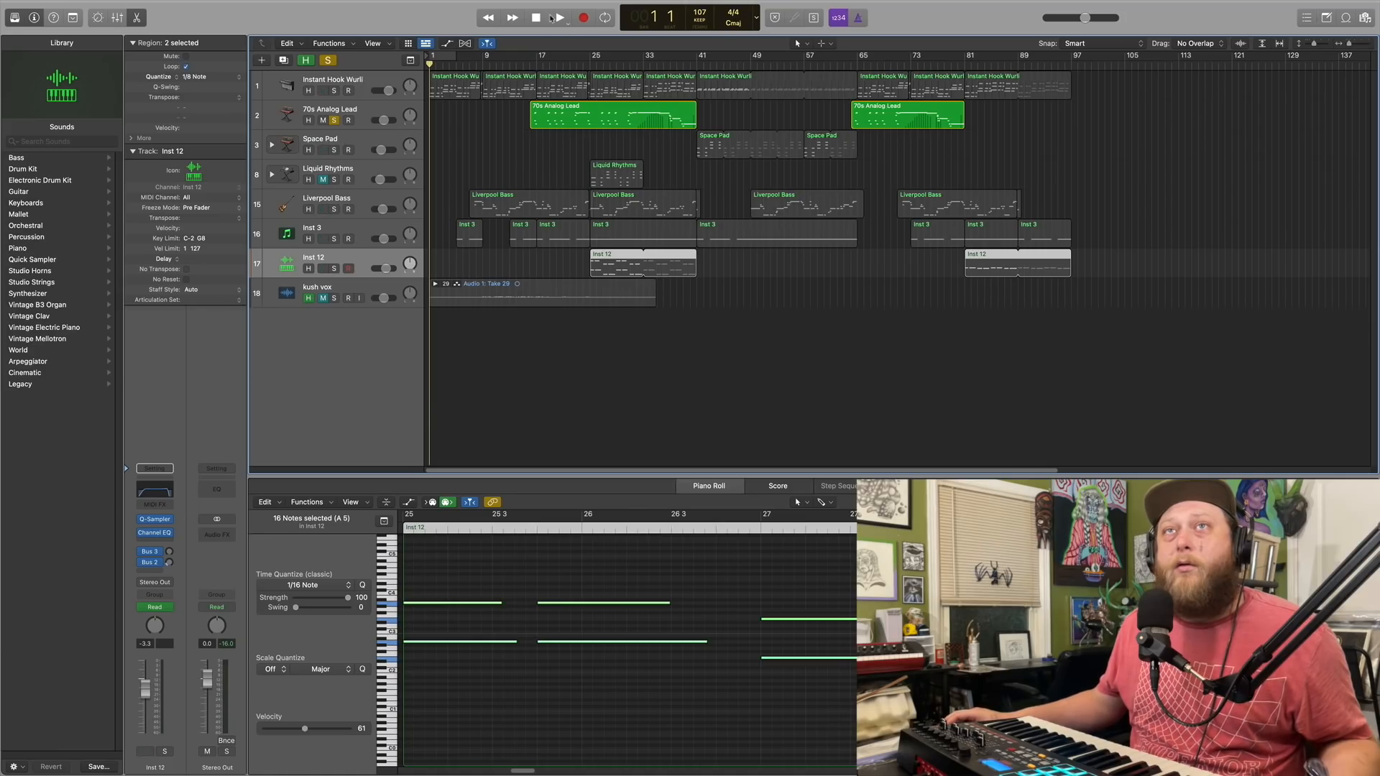
left_click(353, 114)
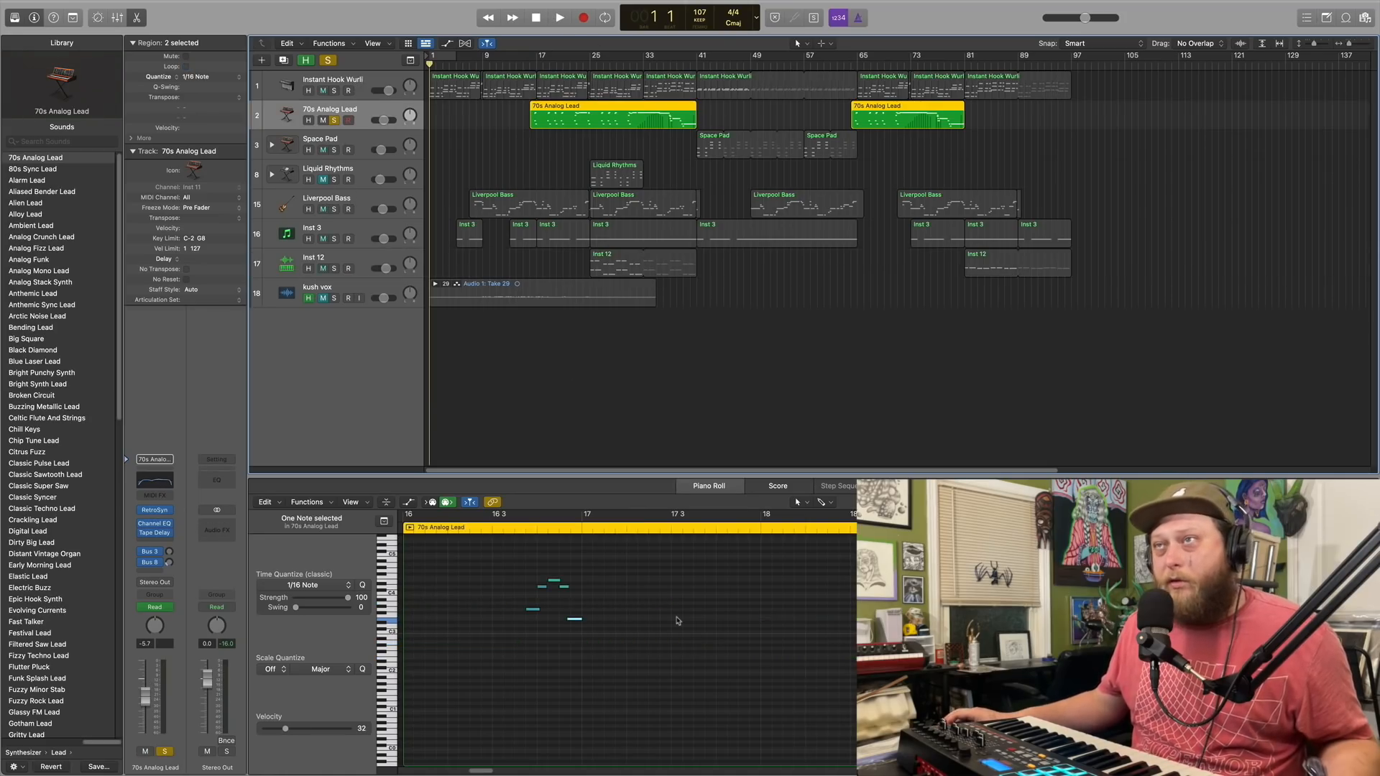
scroll(567, 633, "down", 5)
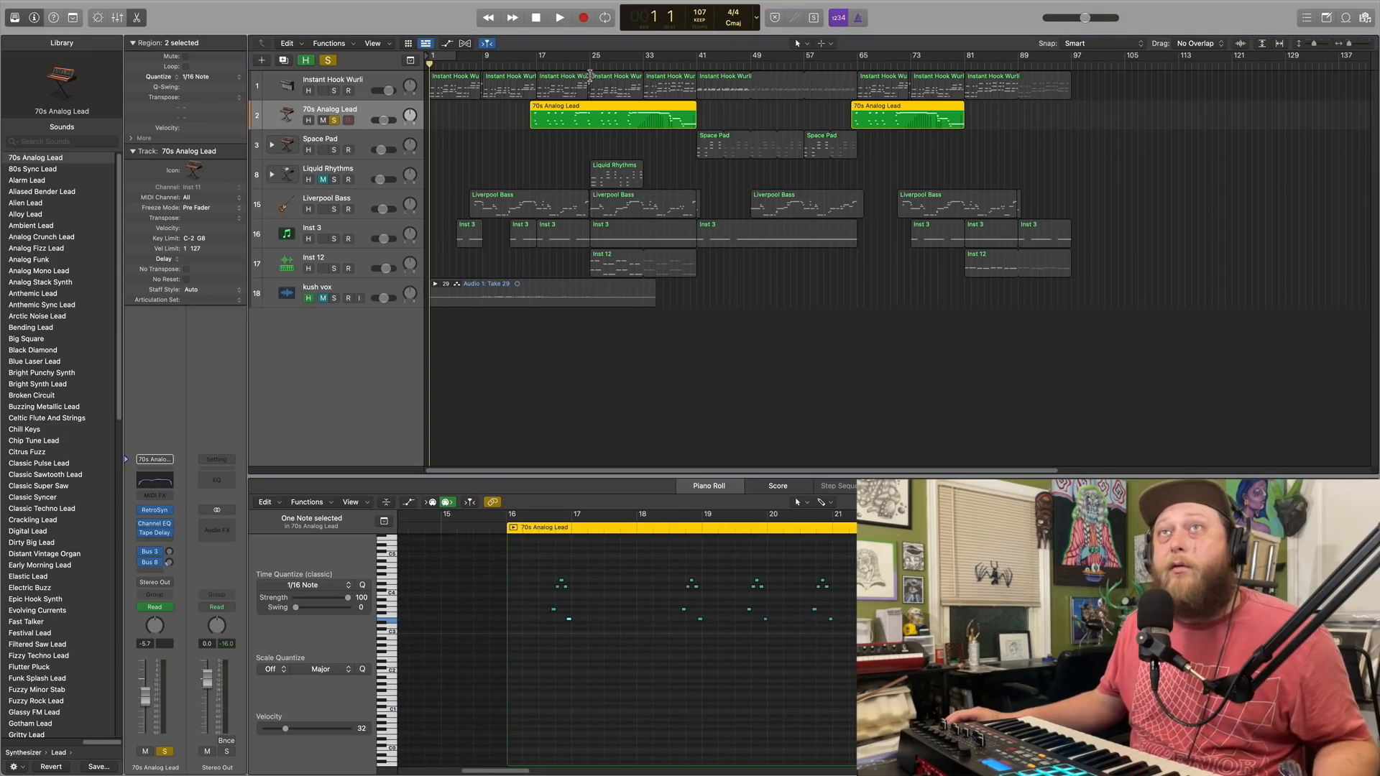
Play the 70s Analog Lead from about bar 16, and view its Channel EQ curve
double_click(529, 63)
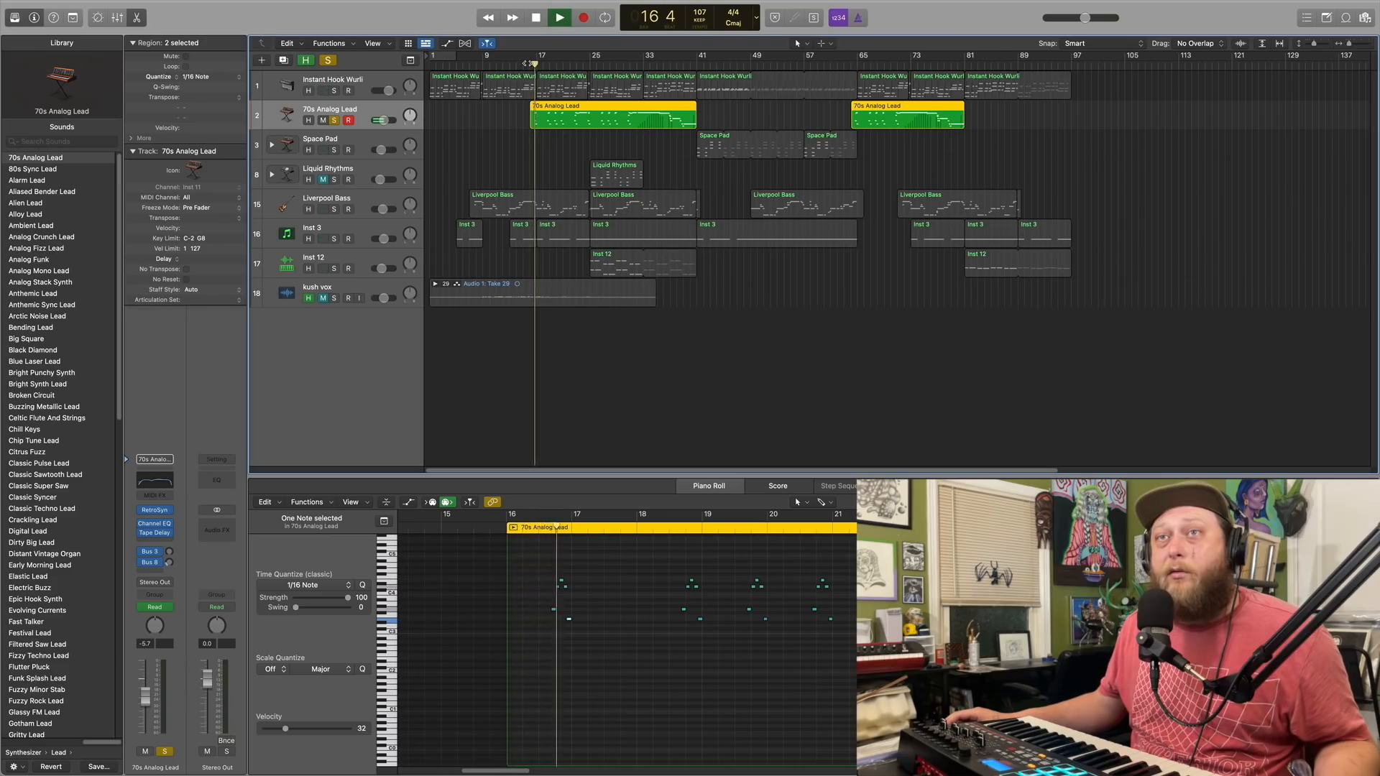
left_click(543, 19)
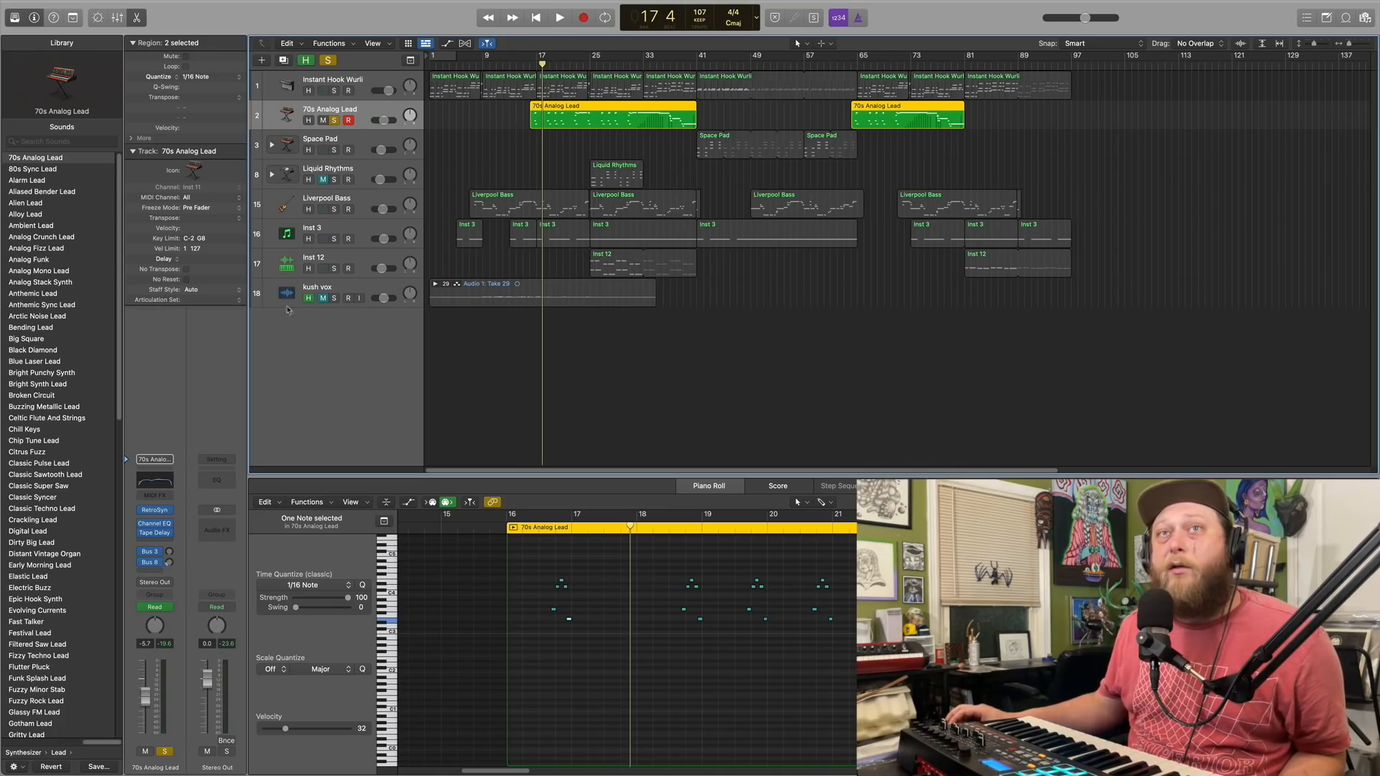
left_click(155, 481)
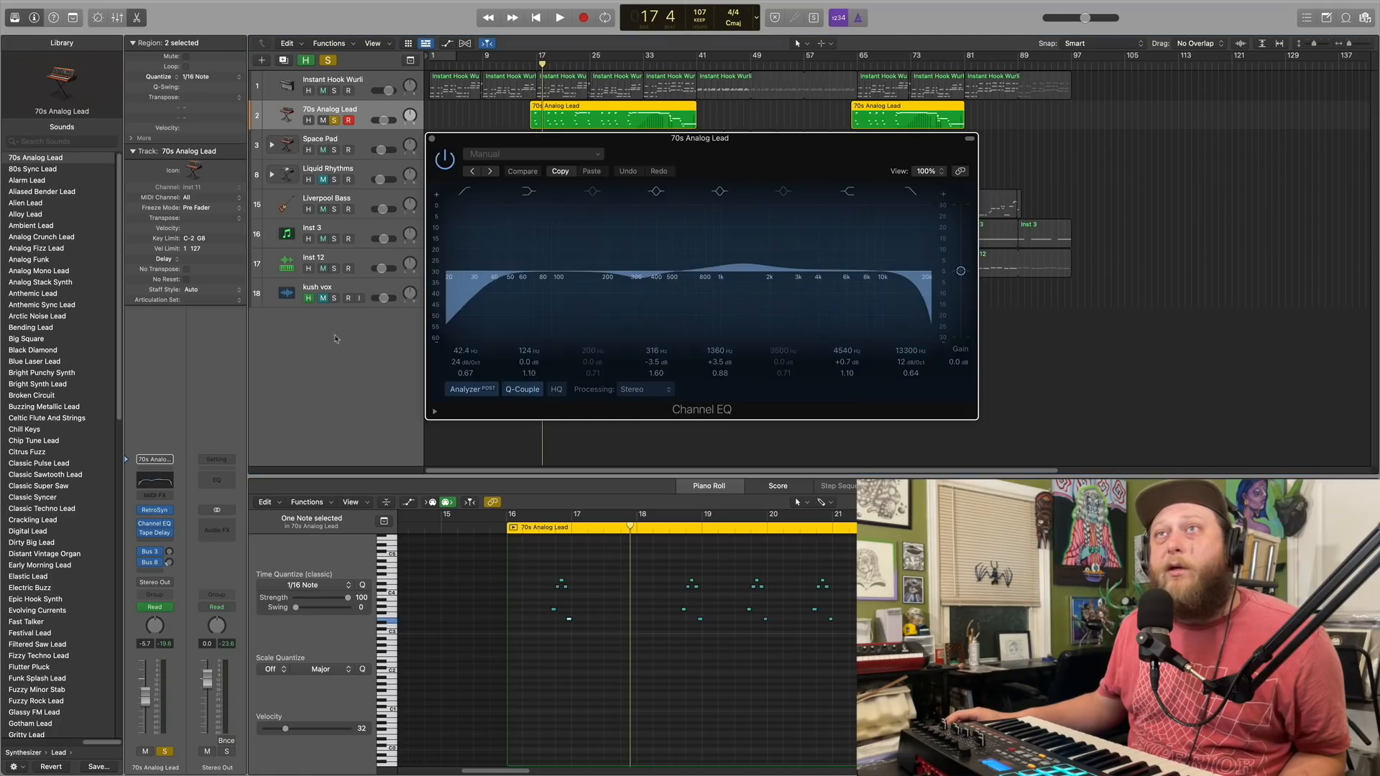
left_click(432, 140)
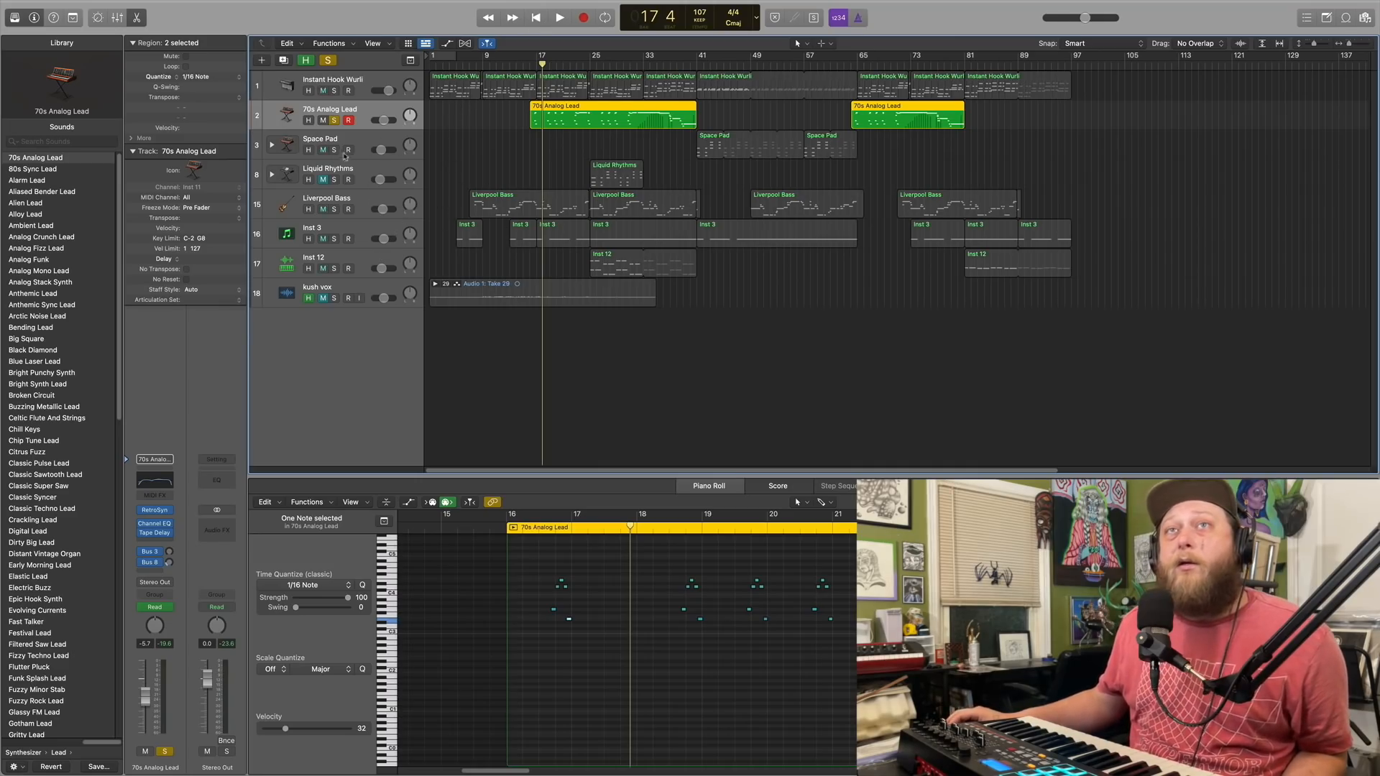
Switch the solo from 70s Analog Lead to Liverpool Bass and place the playhead at bar 6
left_click(363, 201)
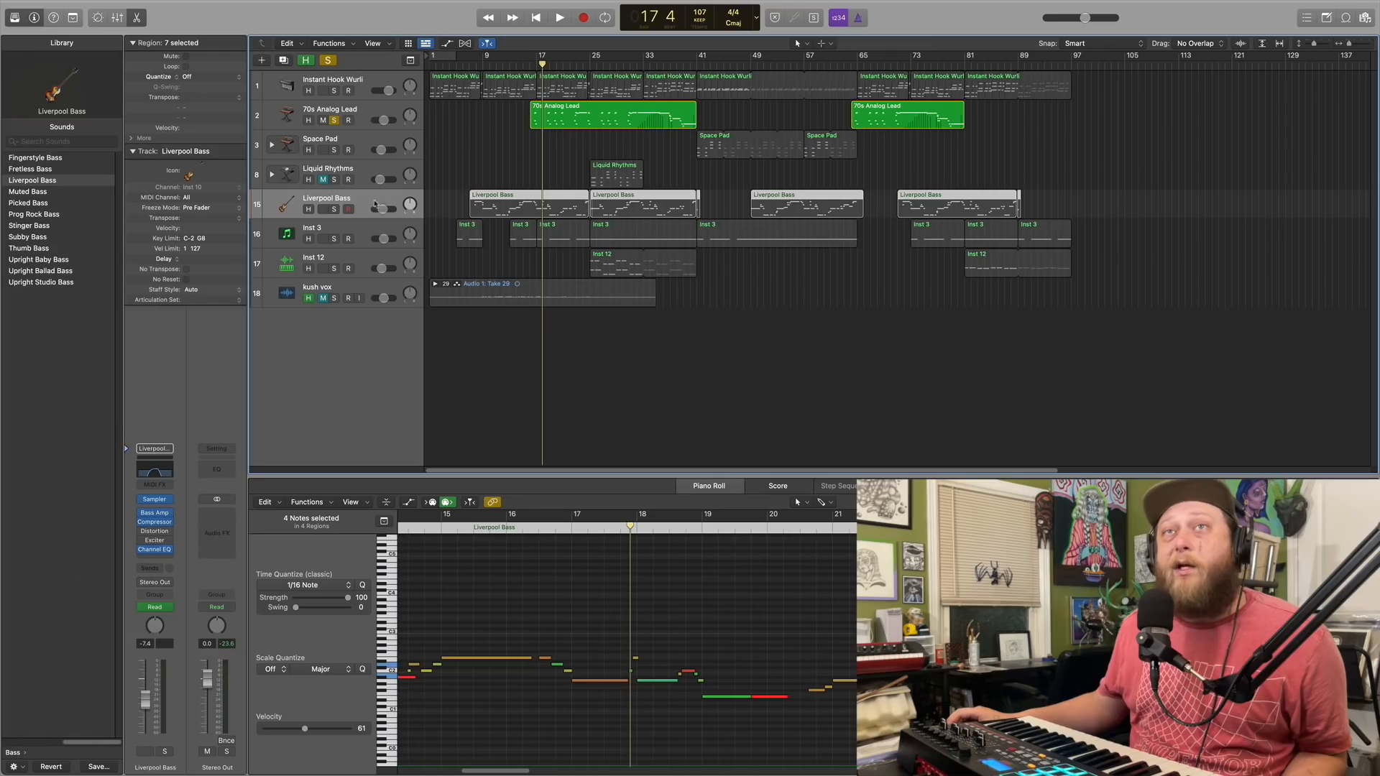
left_click(334, 209)
left_click(335, 120)
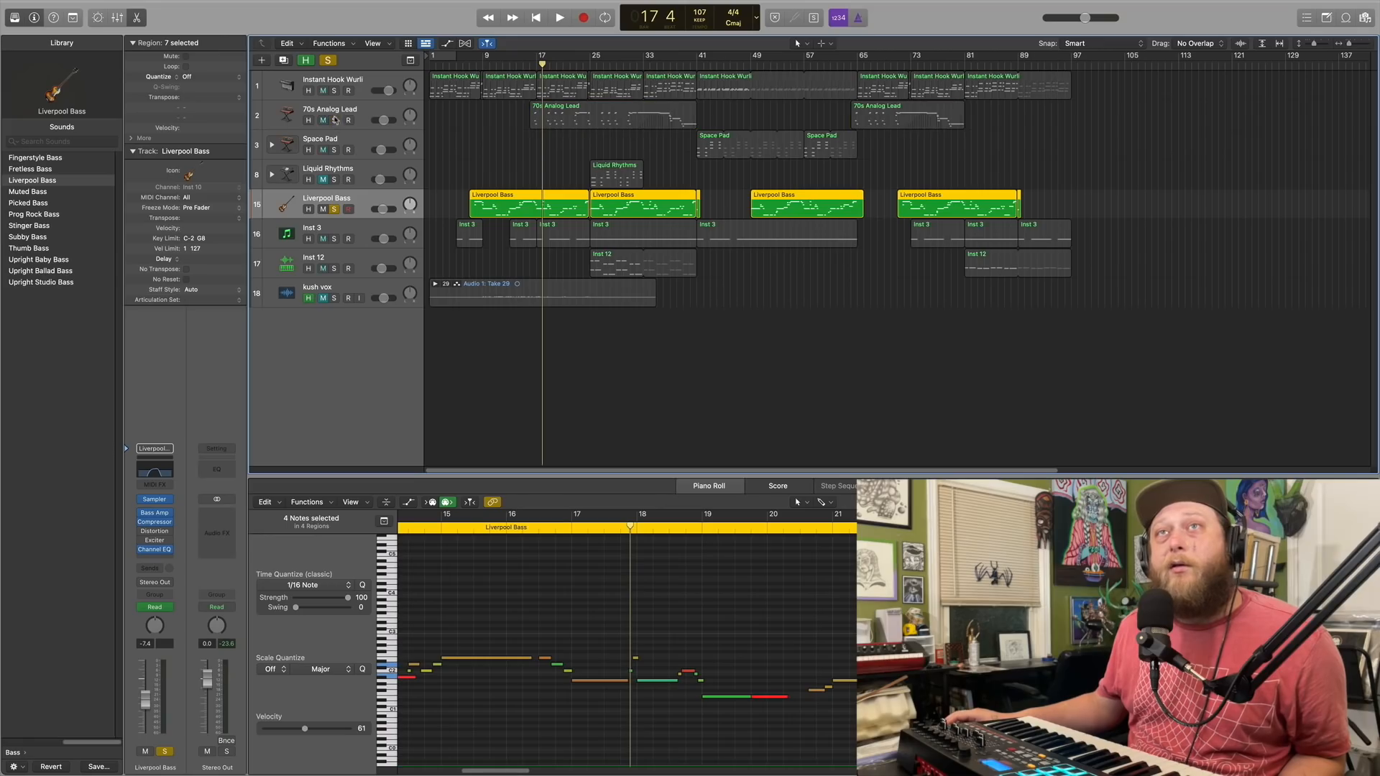
left_click(461, 65)
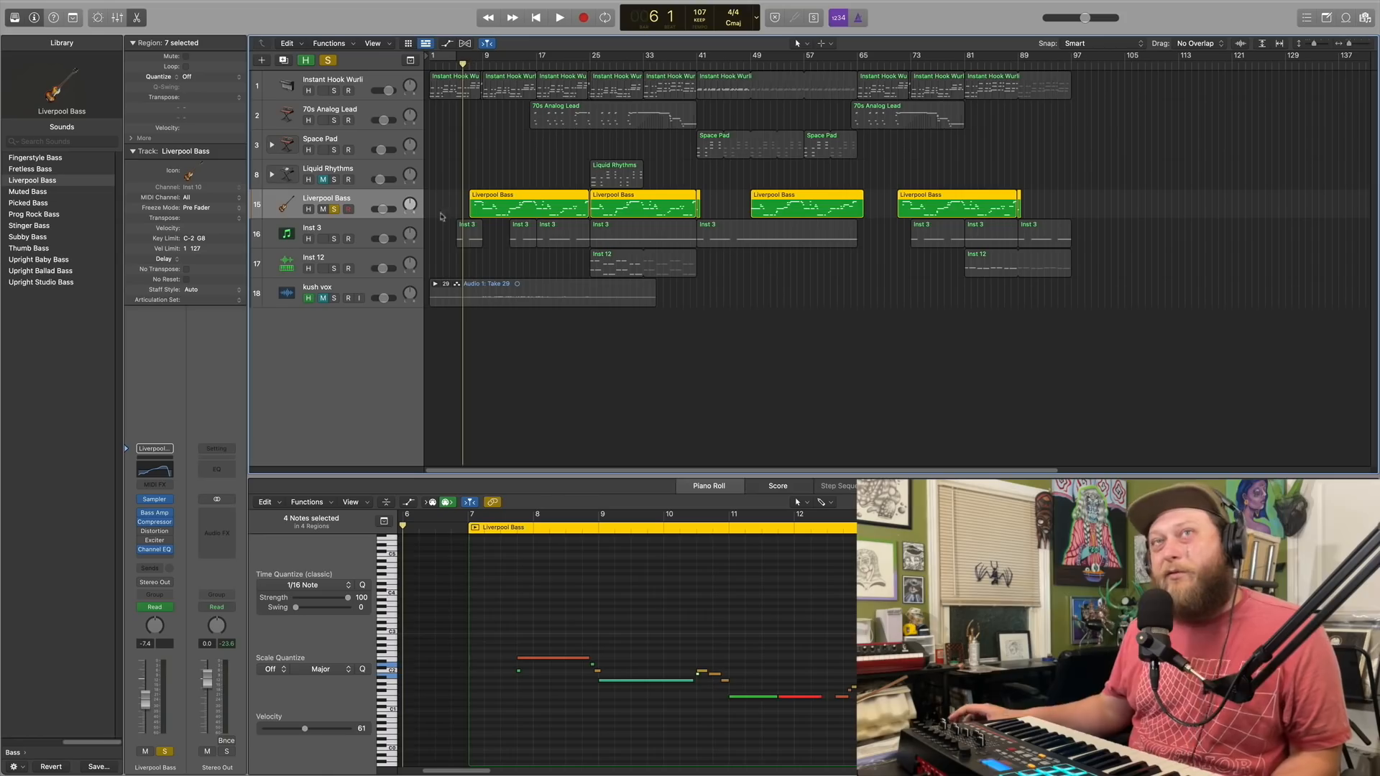
Play the Liverpool Bass from bar 6 while watching its Channel EQ curve
left_click(164, 474)
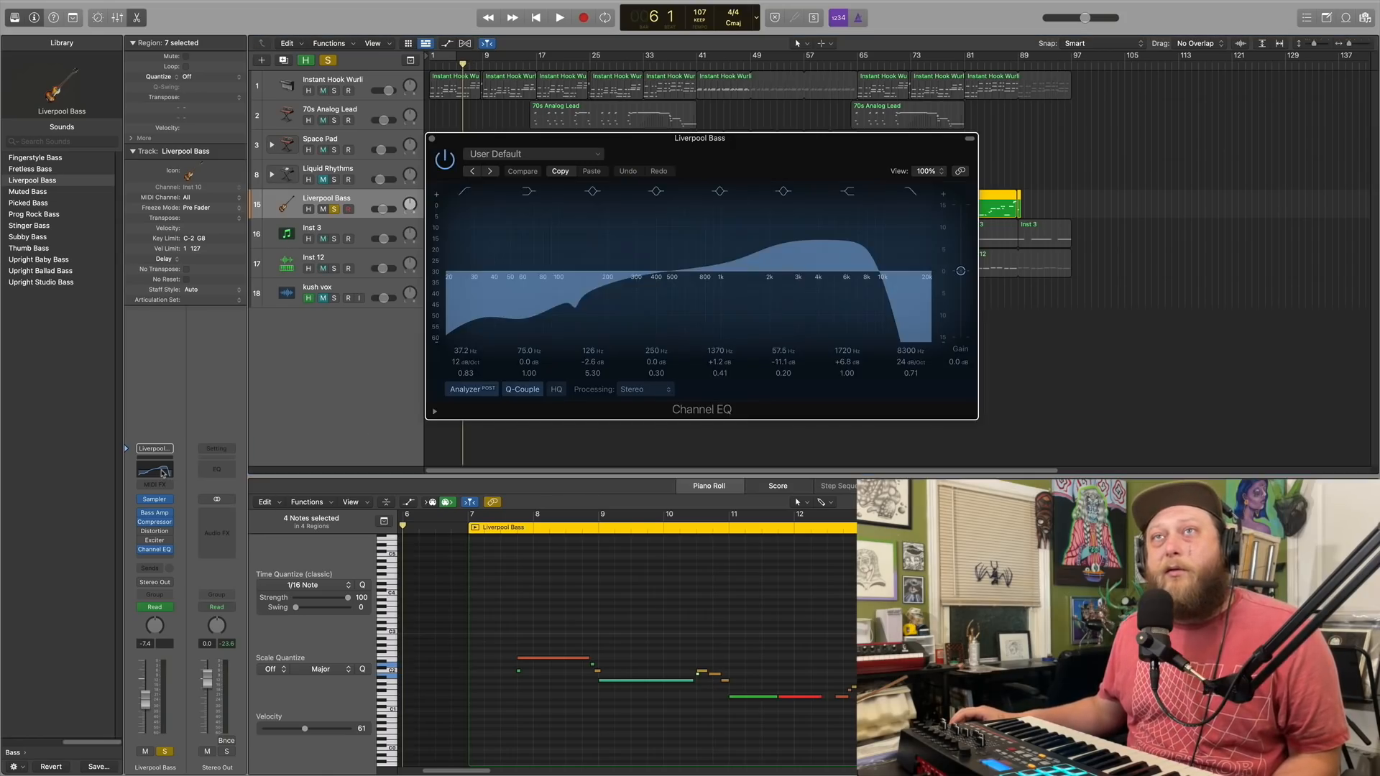
left_click_drag(779, 148, 702, 313)
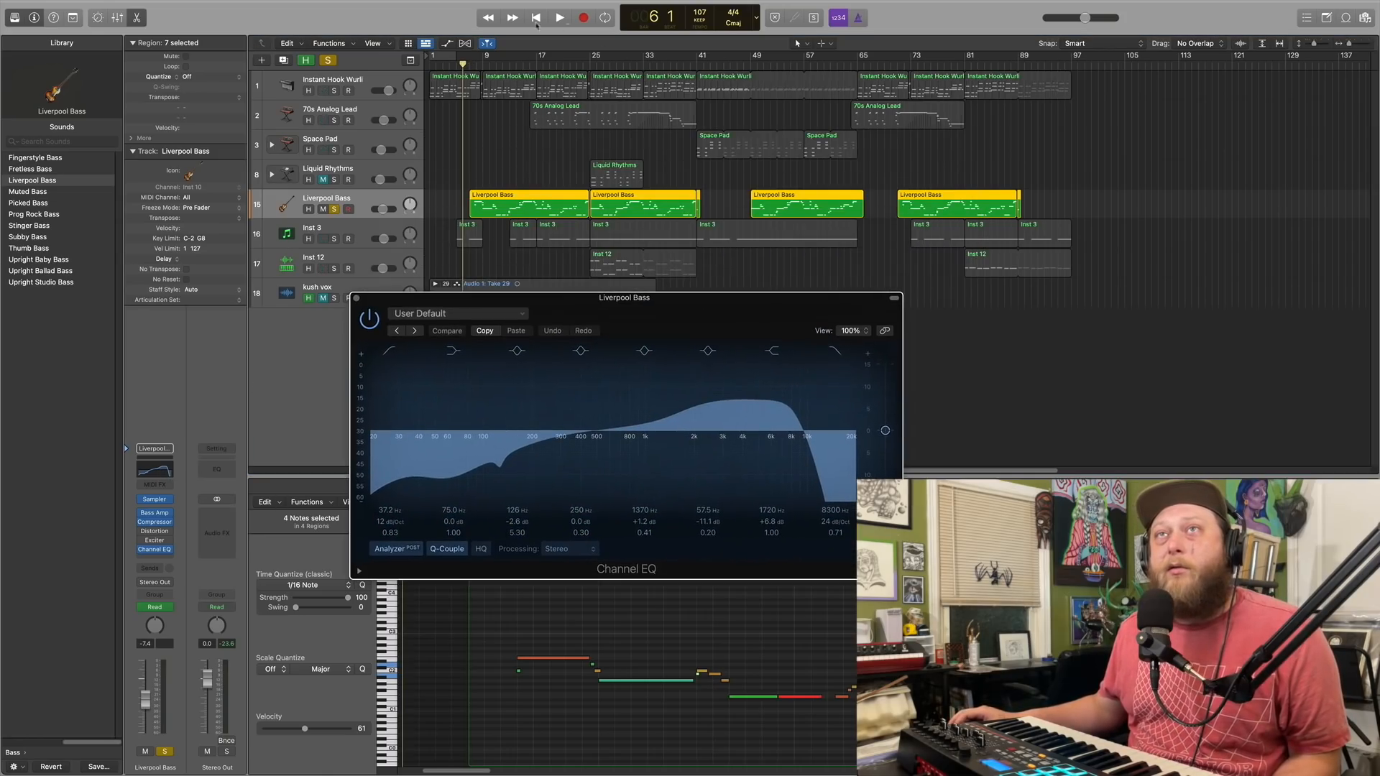
left_click(567, 18)
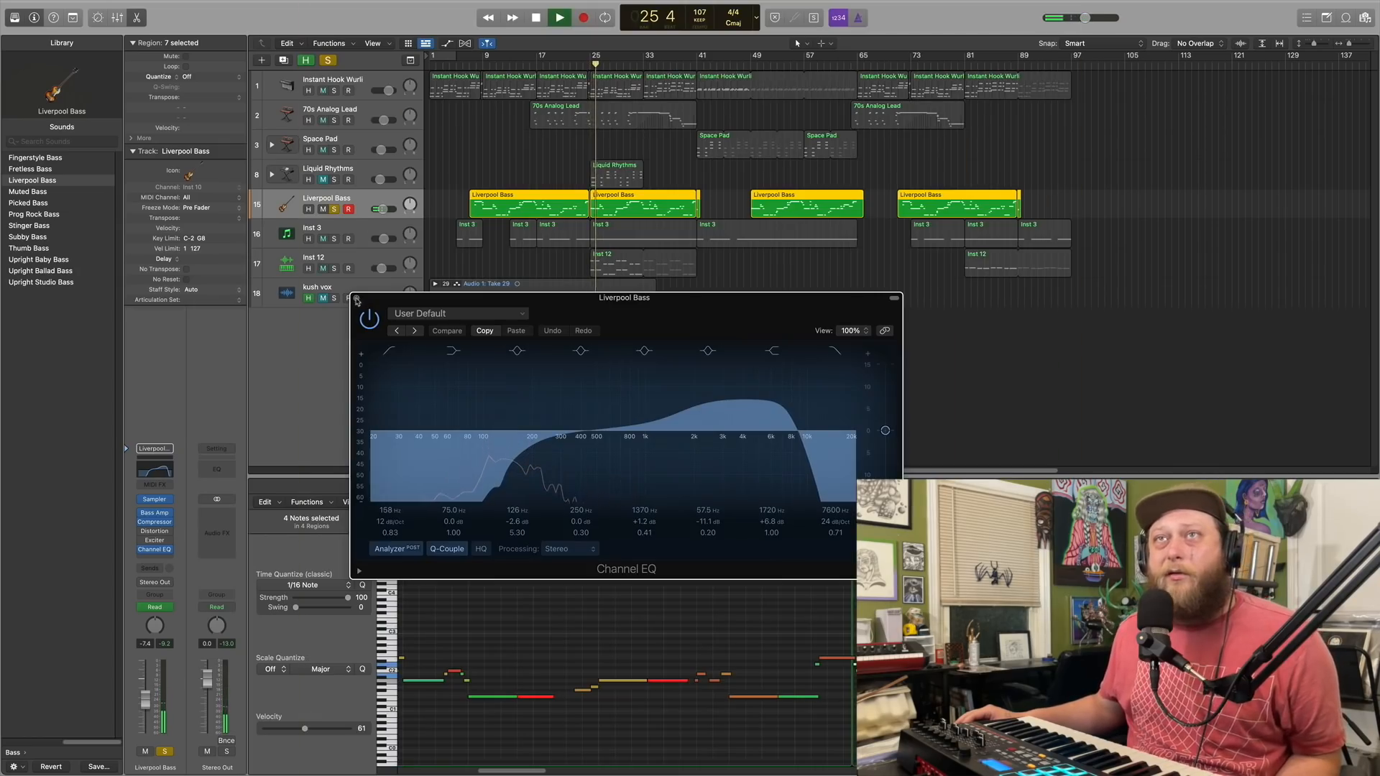
left_click(357, 300)
key("space")
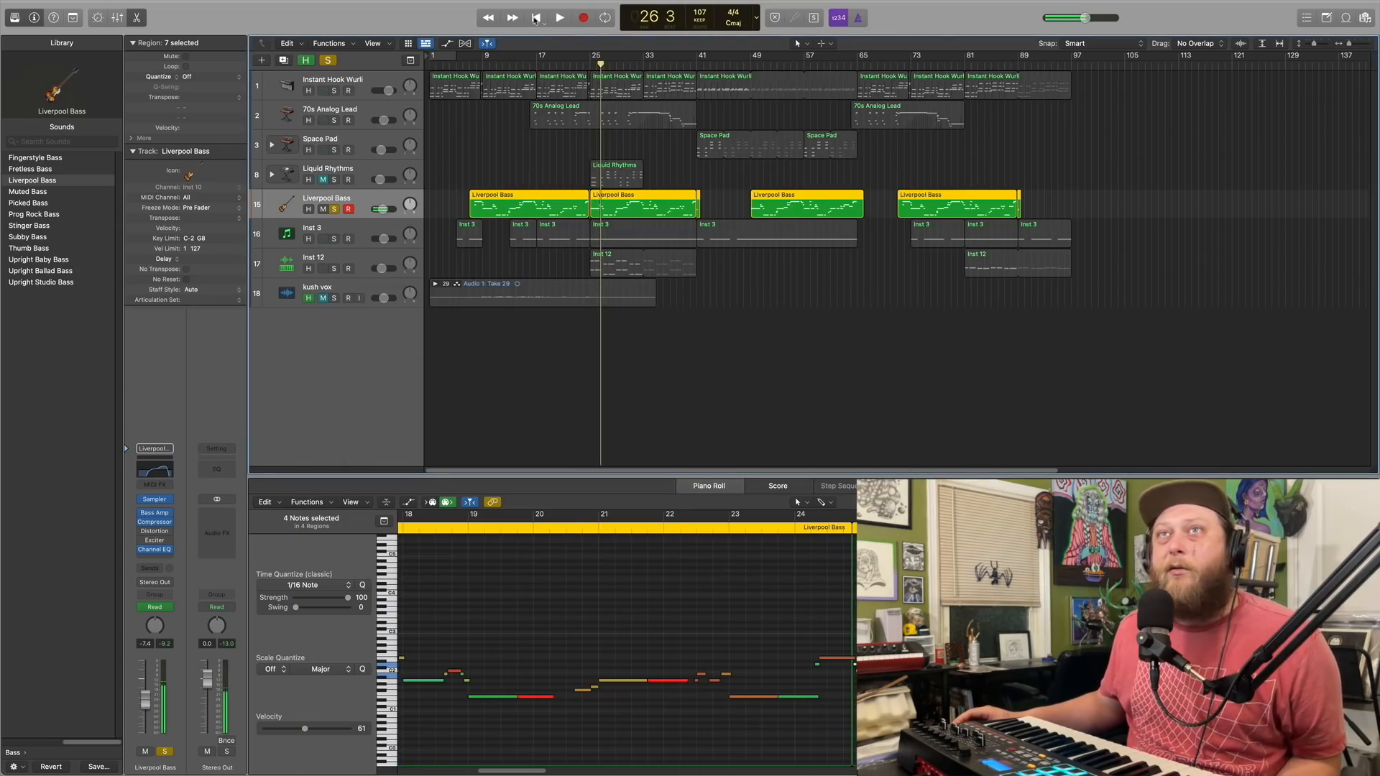
Place the playhead at bar 7 and switch the solo from Liverpool Bass to the Inst 3 track
key("Return")
left_click(468, 65)
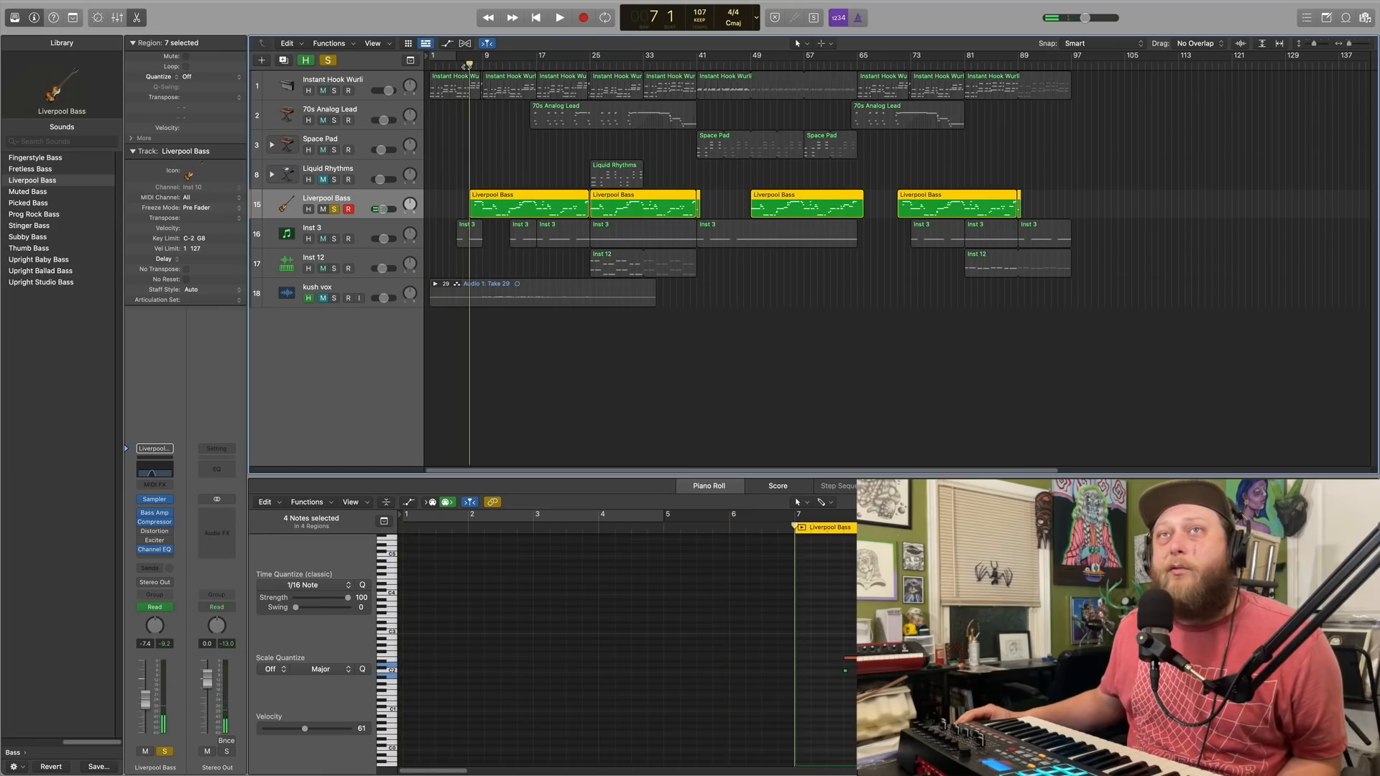
left_click(332, 232)
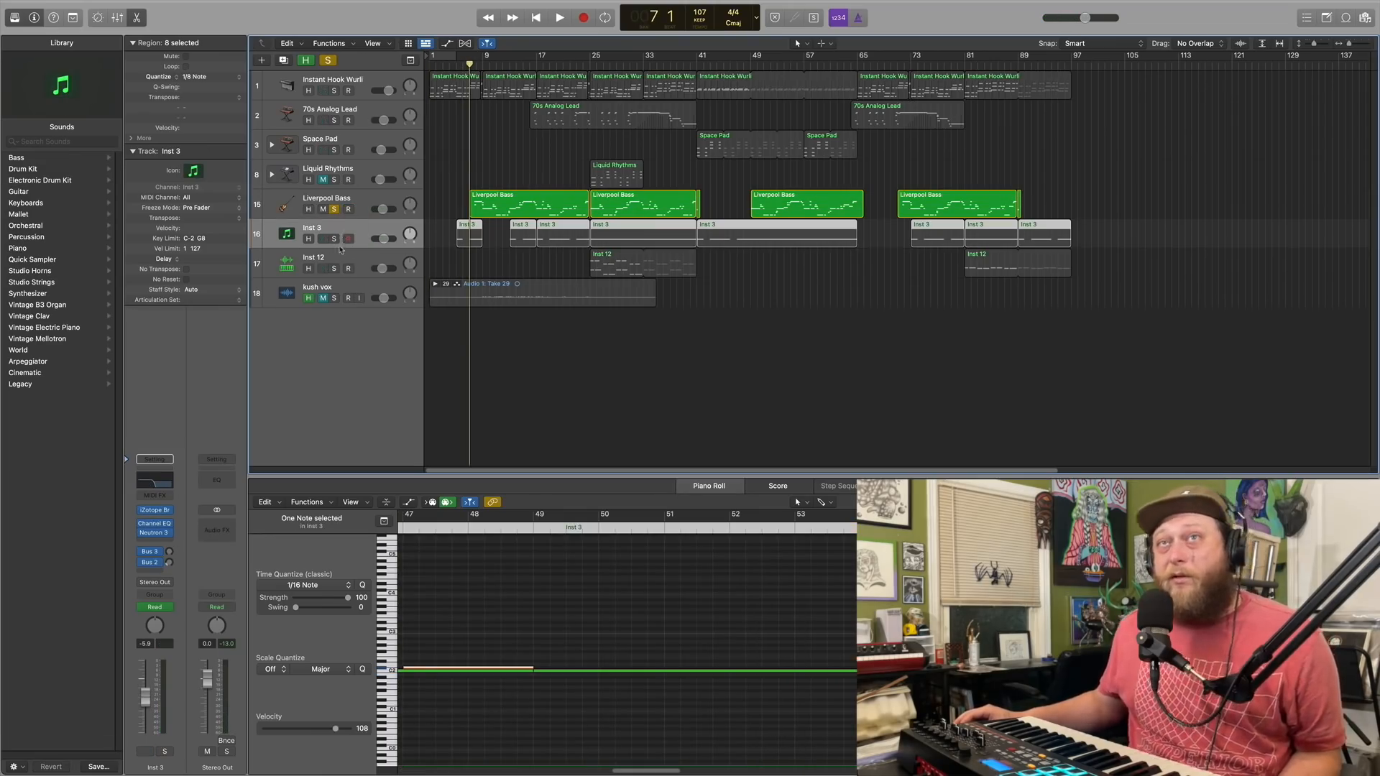
left_click(334, 239)
left_click(334, 210)
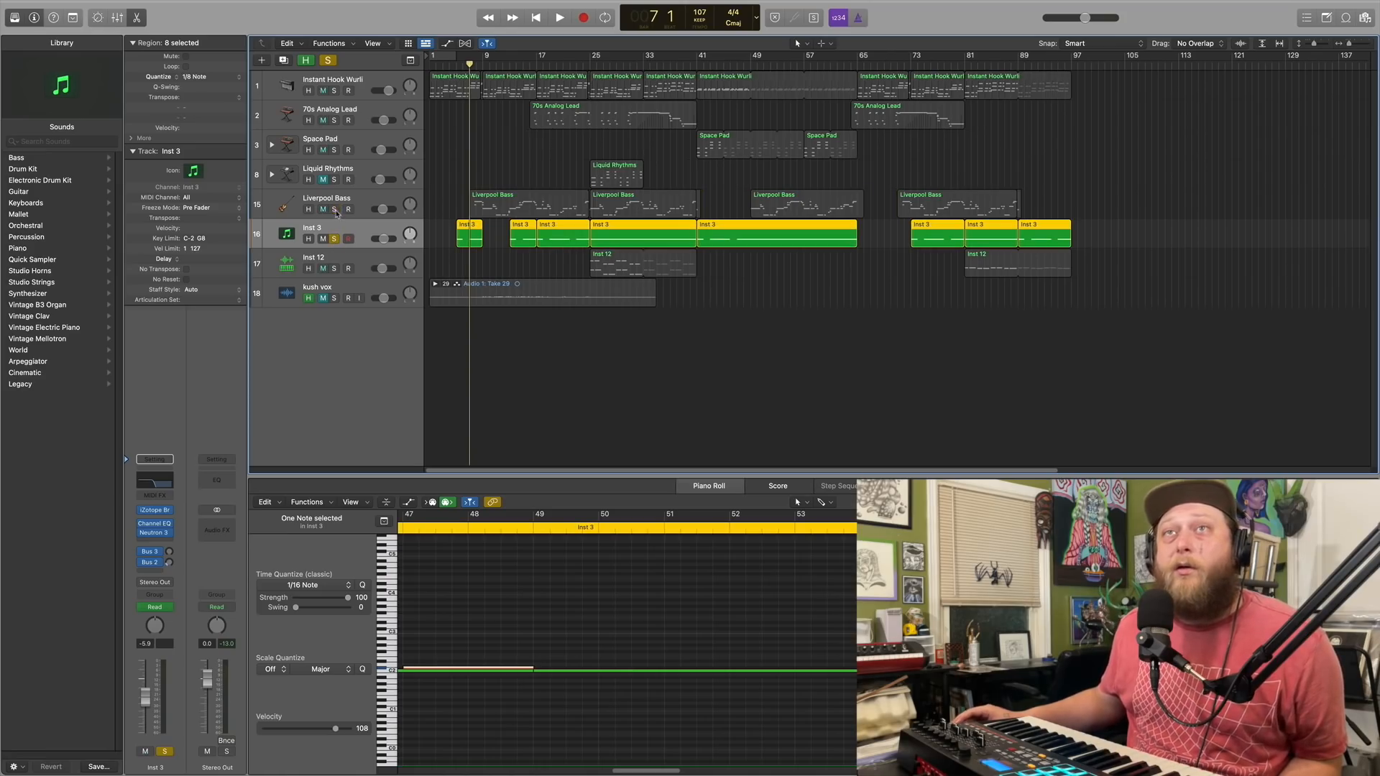
Play Inst 3 from about bar 15 while watching its Channel EQ curve, and return to the project start
left_click(150, 486)
left_click_drag(662, 149, 558, 317)
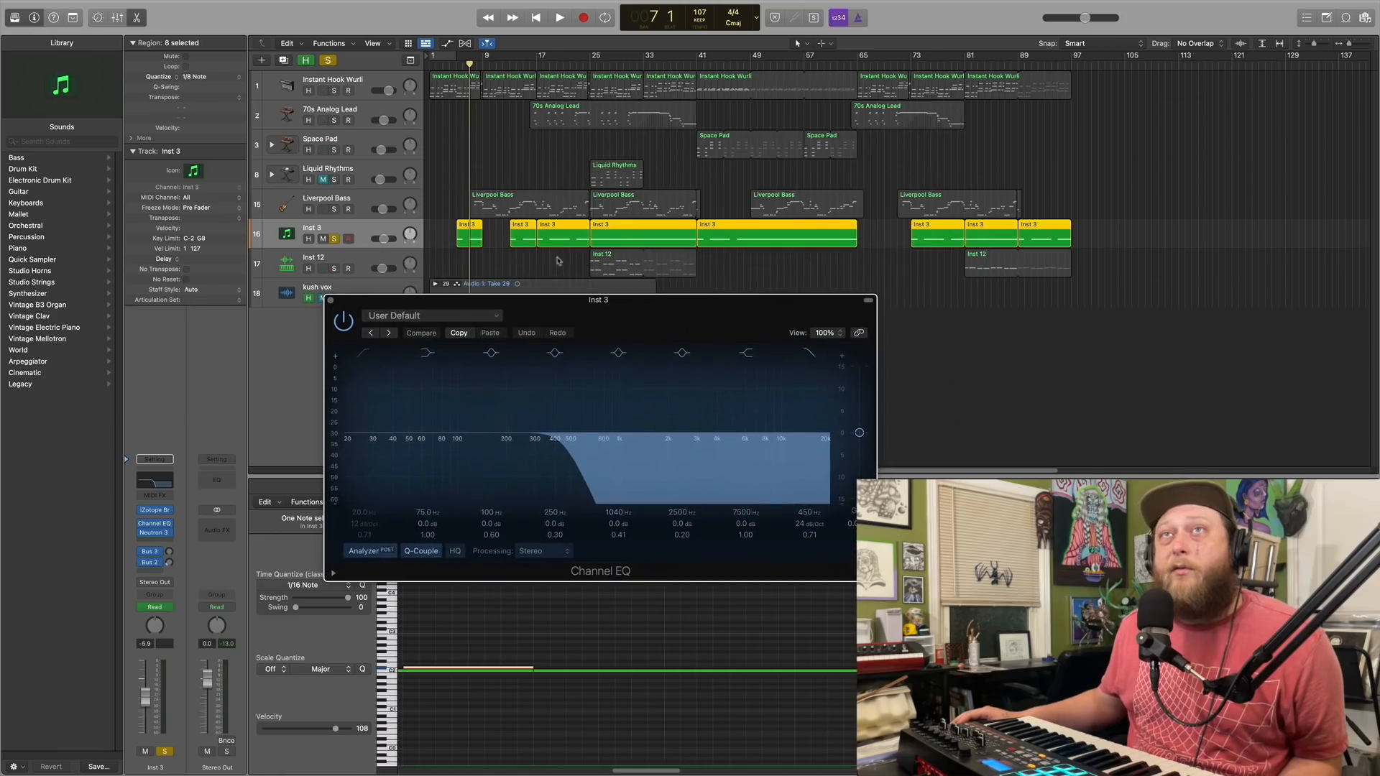
double_click(524, 67)
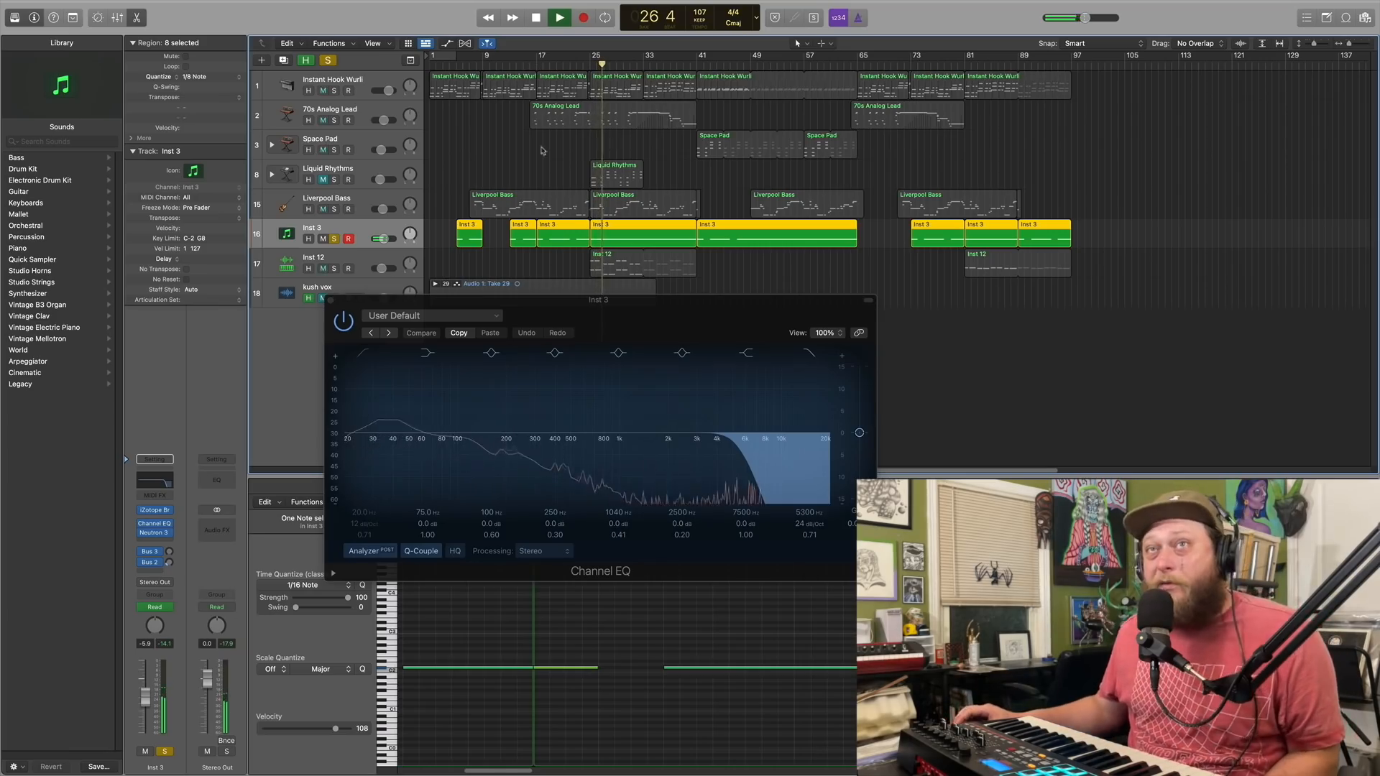
left_click(332, 302)
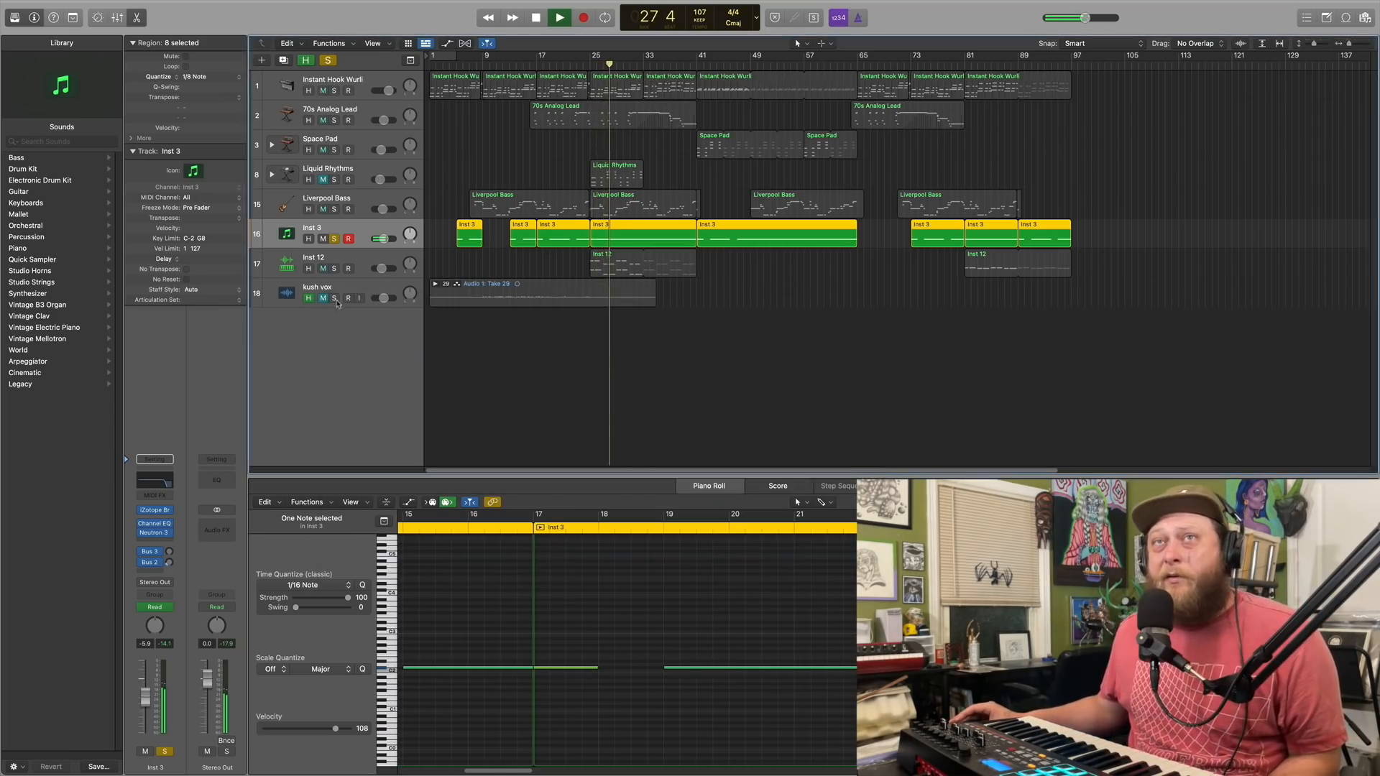
double_click(536, 17)
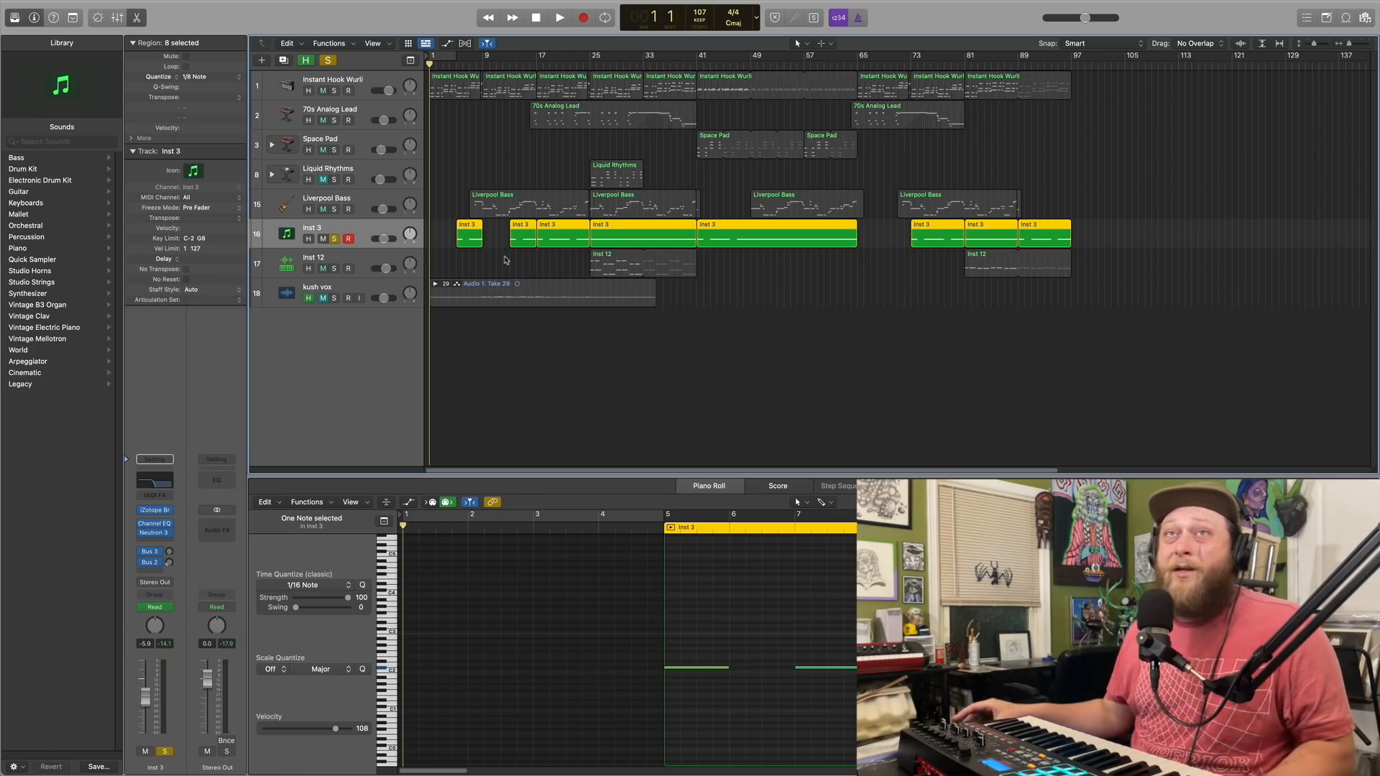
Hide the kush vox track from the track list
left_click(348, 264)
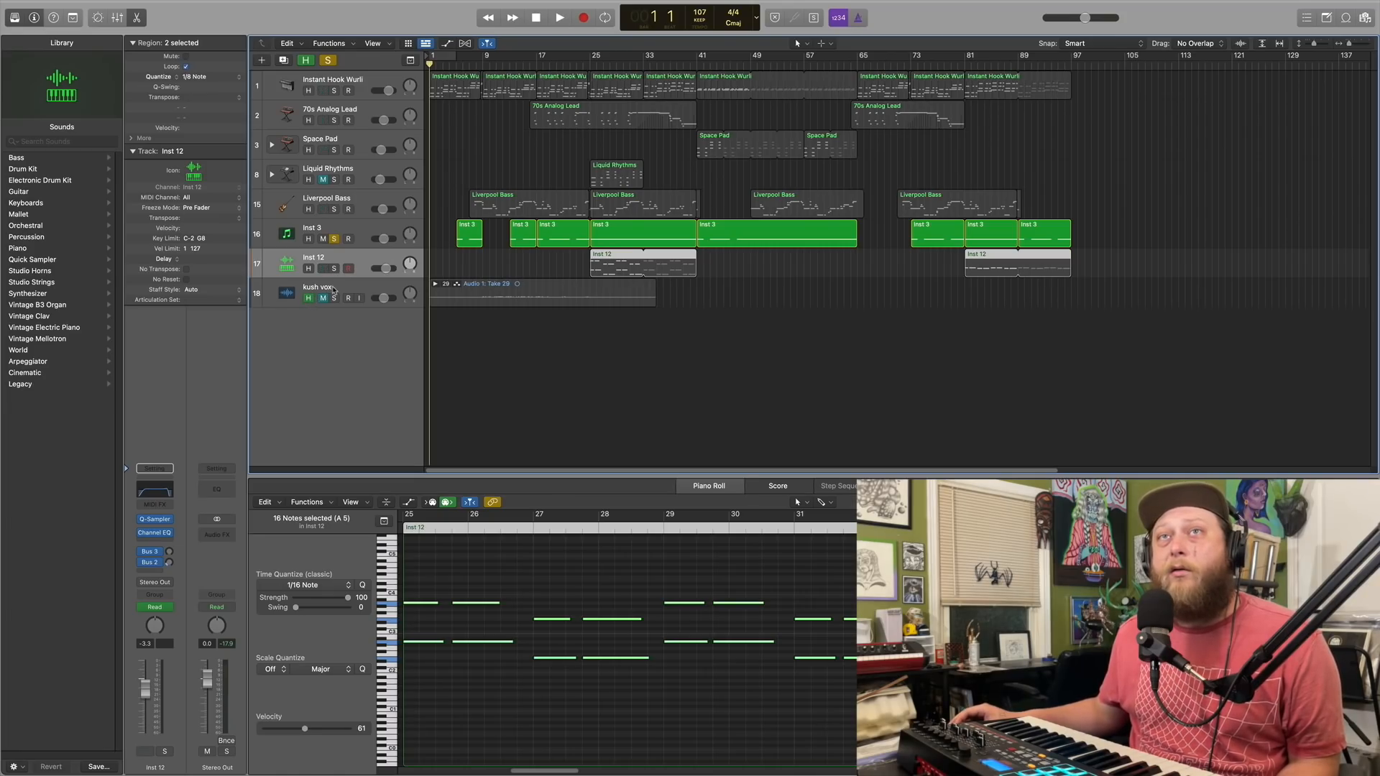
left_click(335, 289)
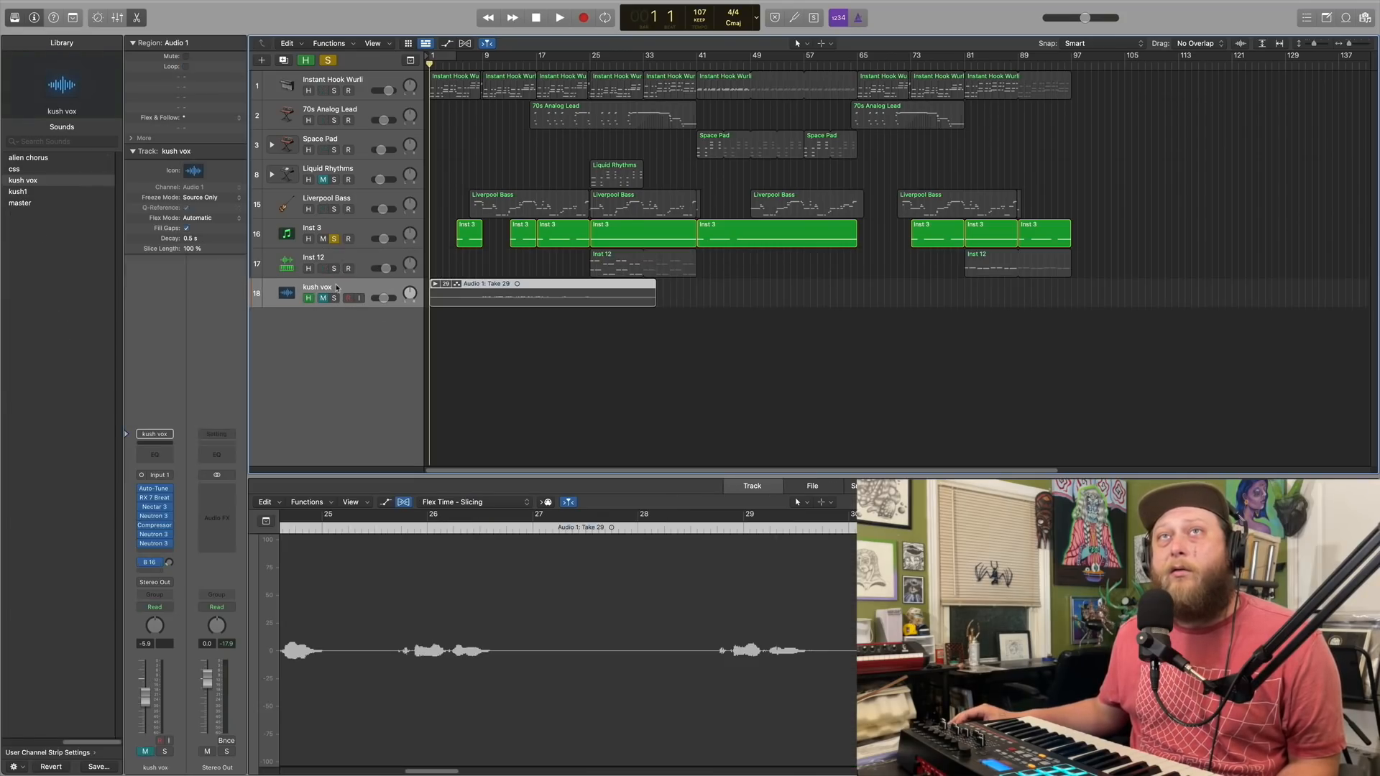
left_click(306, 61)
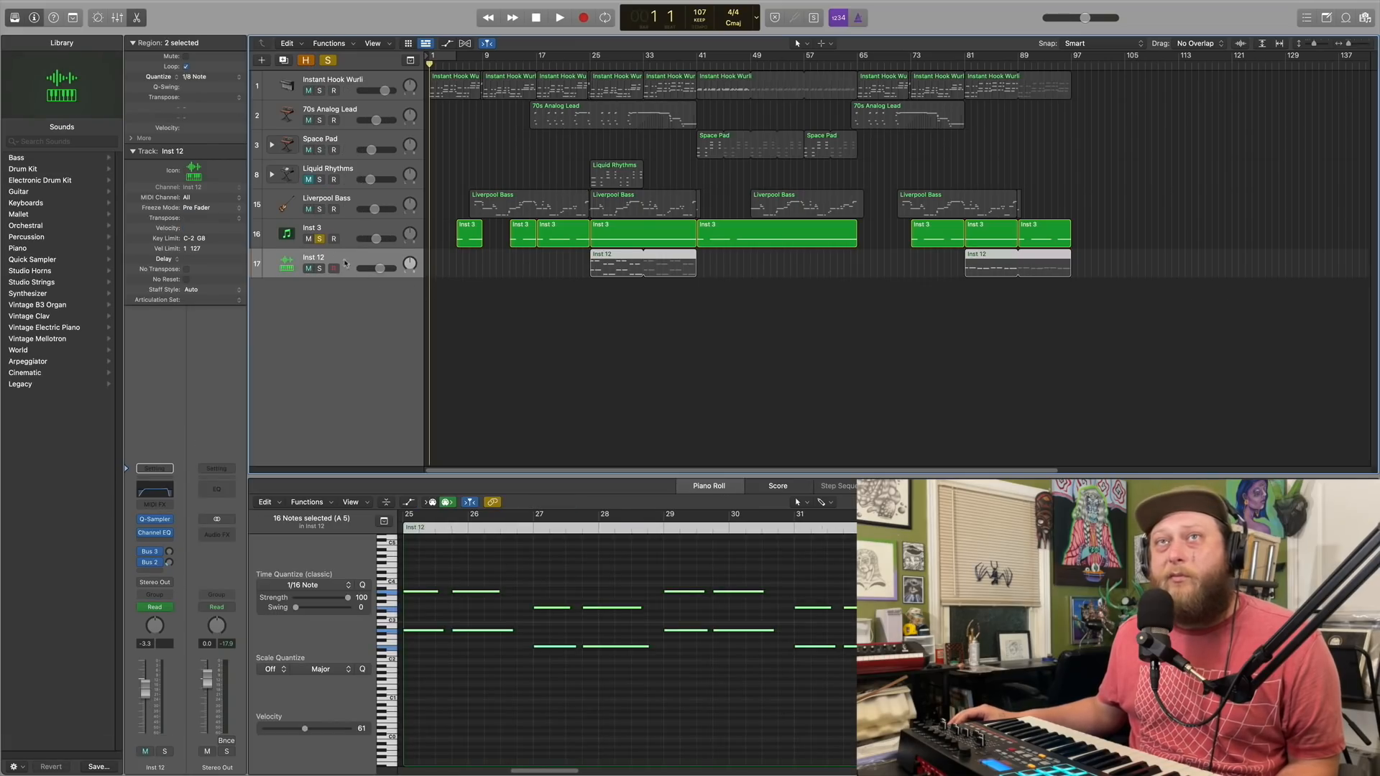
Switch the solo from Inst 3 to the Inst 12 track
left_click(340, 231)
left_click(334, 258)
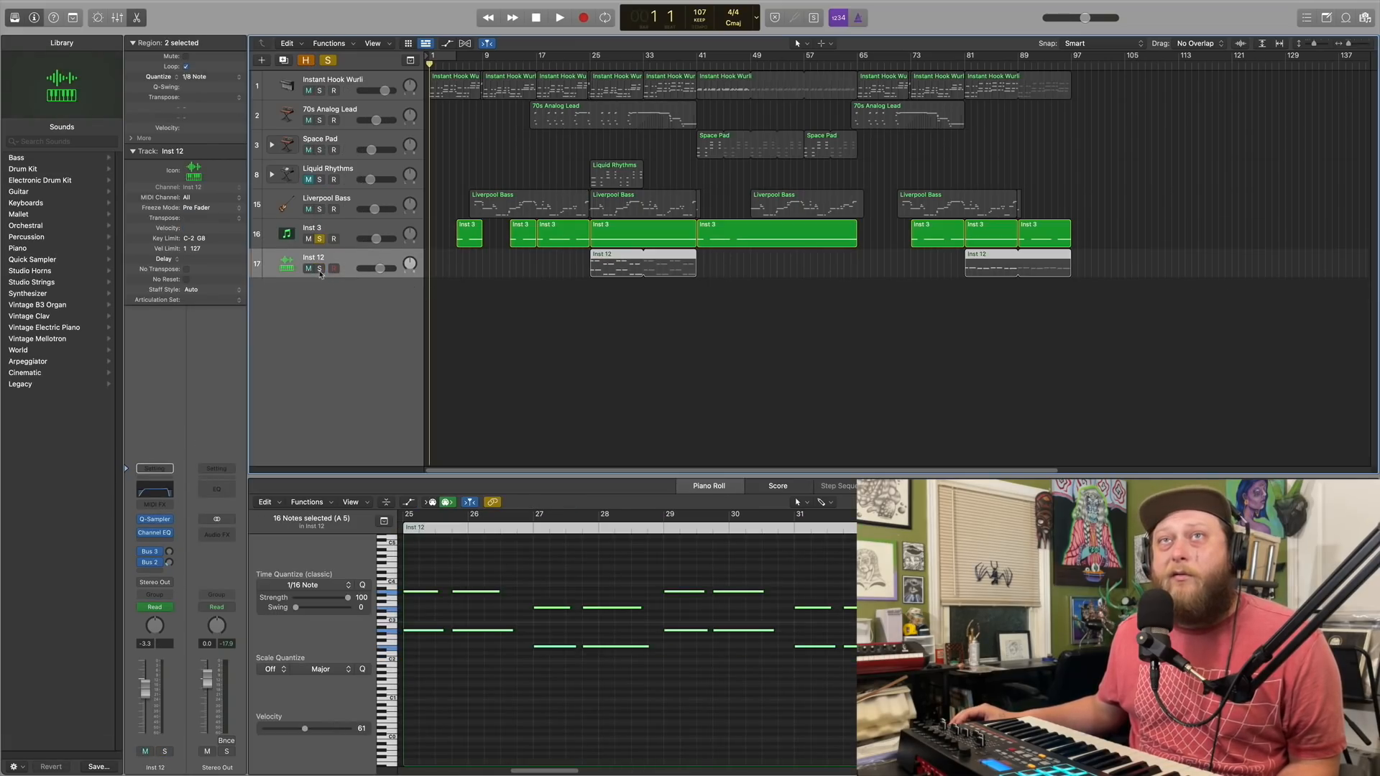
left_click(319, 268)
left_click(319, 239)
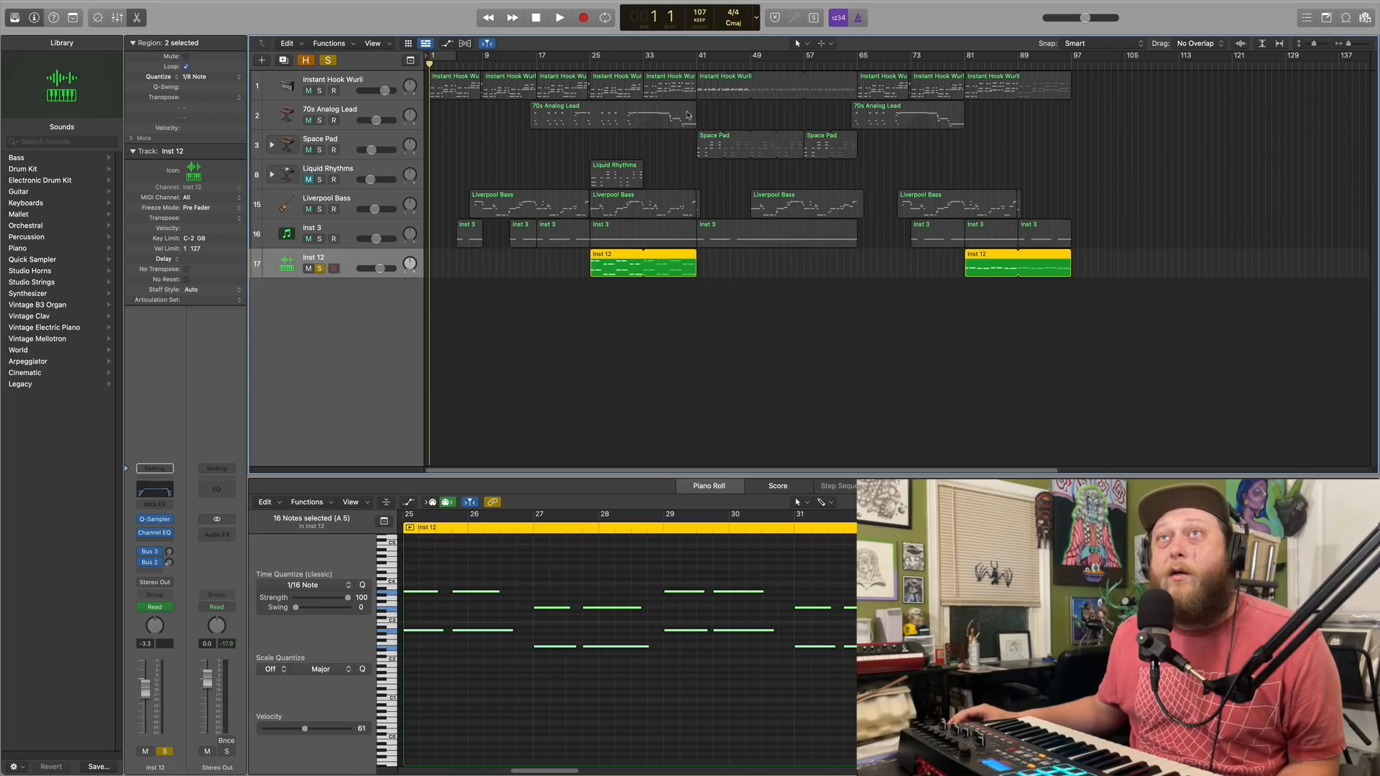
Place the playhead at bar 25 and open Inst 12's Quick Sampler, positioning its window clear of the track regions
left_click(592, 64)
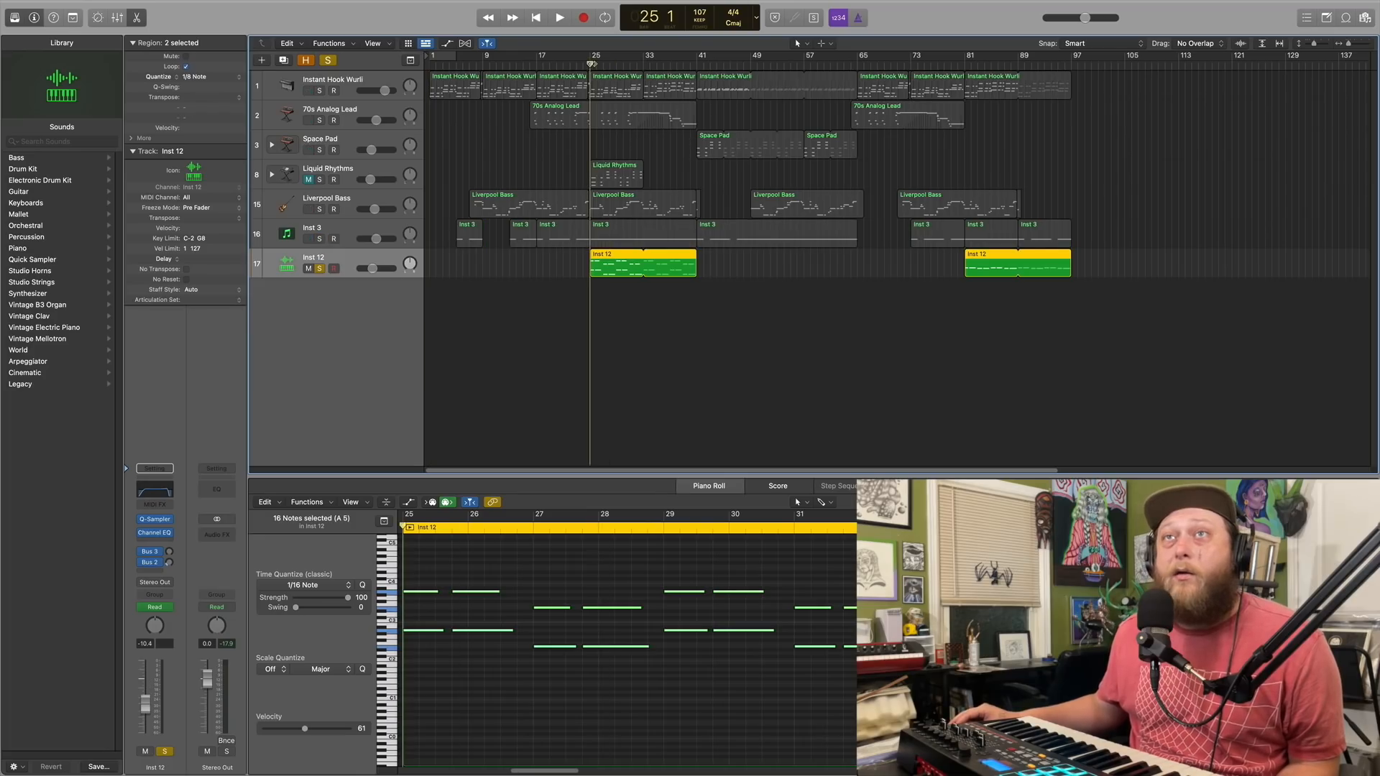
left_click(157, 520)
left_click_drag(751, 152, 574, 342)
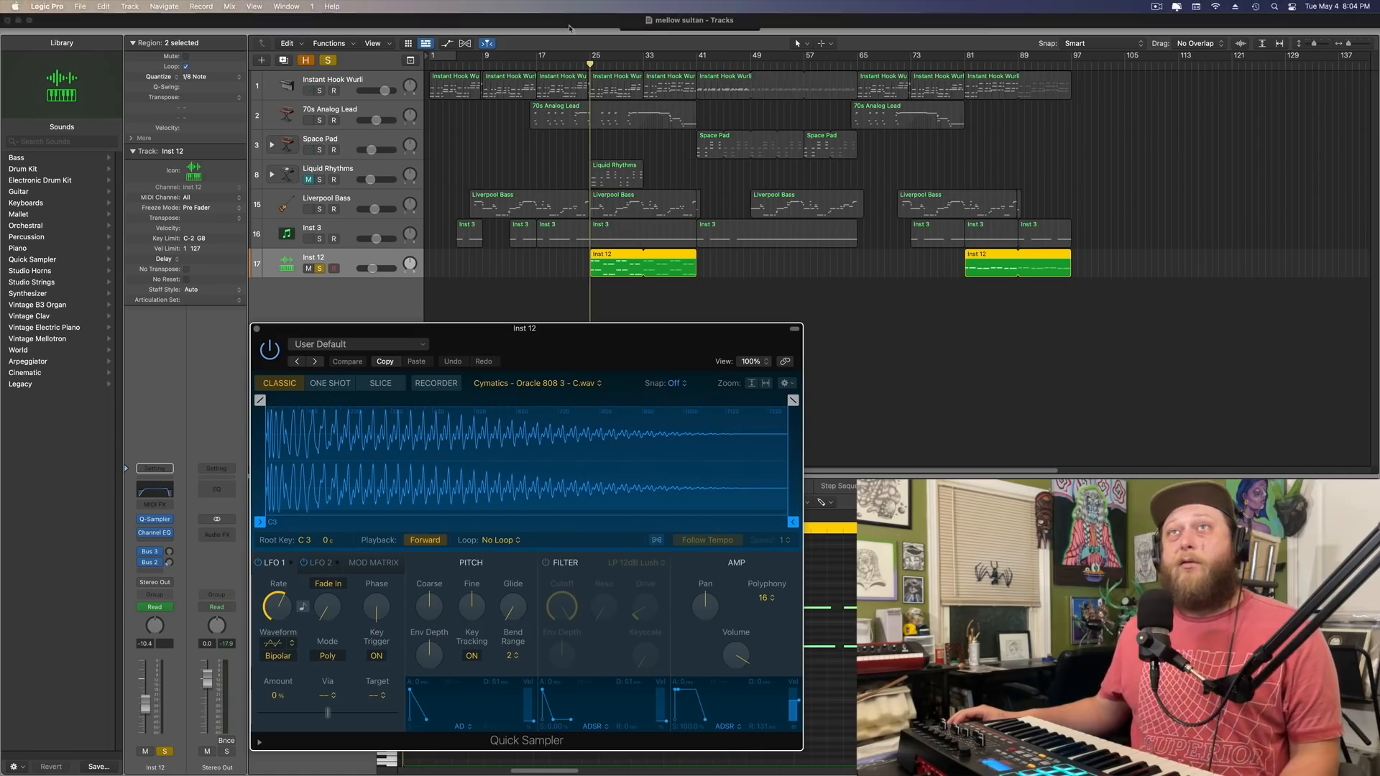
Play the soloed Inst 12 track from bar 25, return the playhead to bar 25, and close its Quick Sampler
left_click(560, 18)
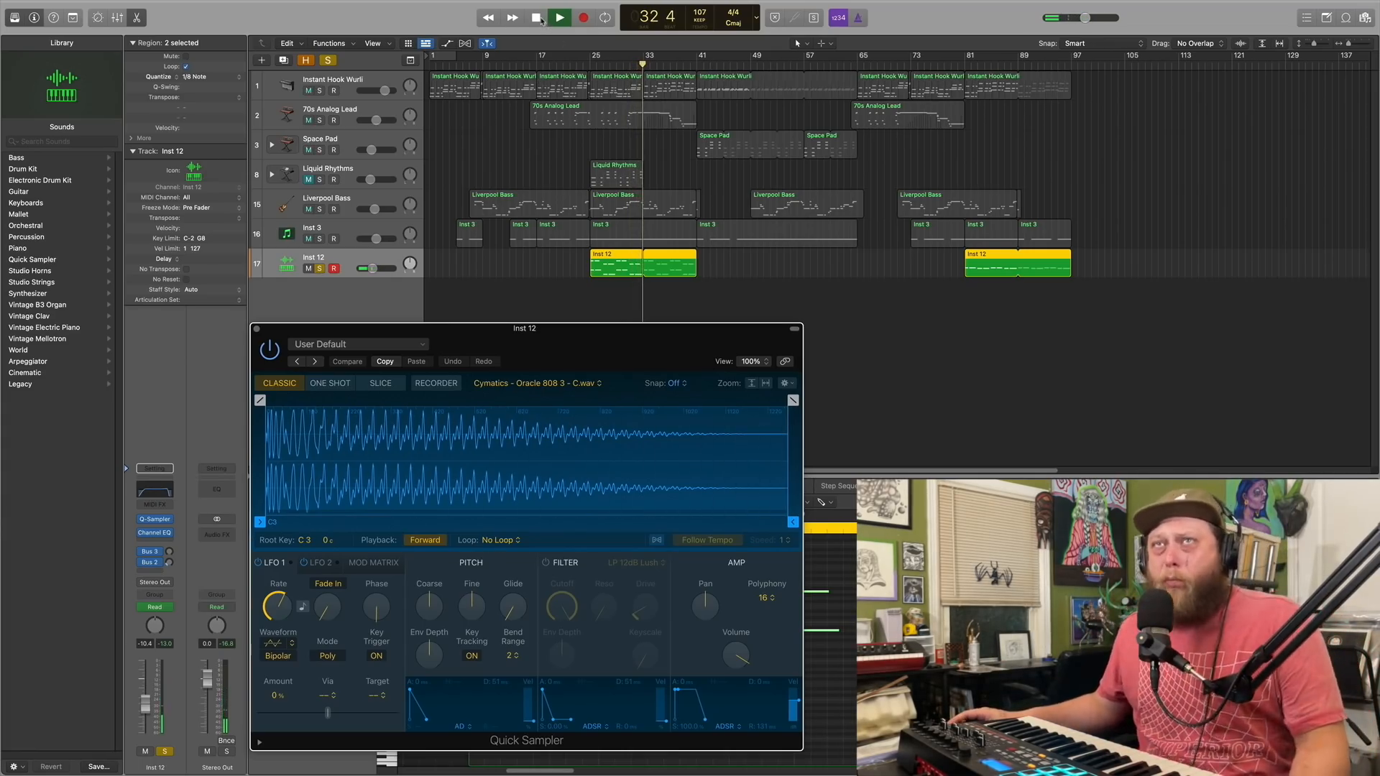
key("space")
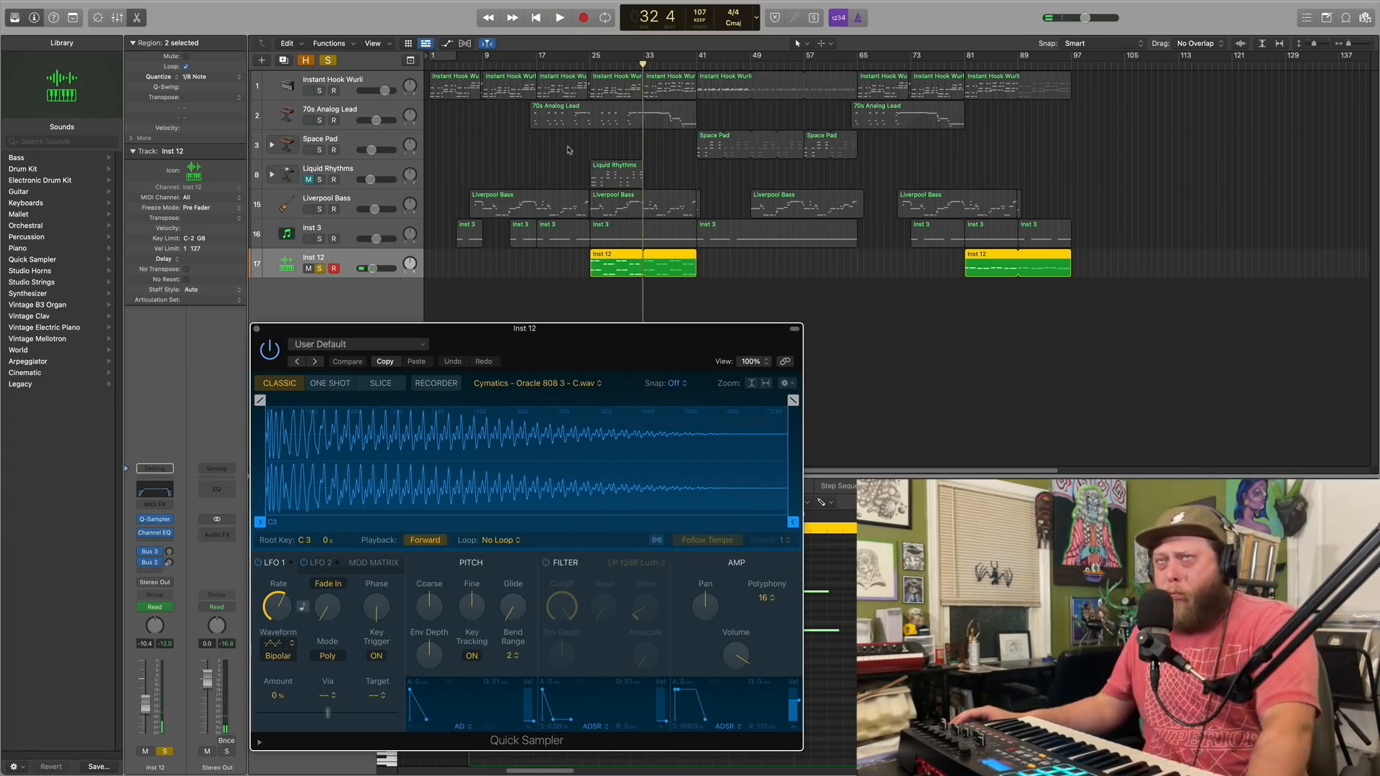
left_click(592, 68)
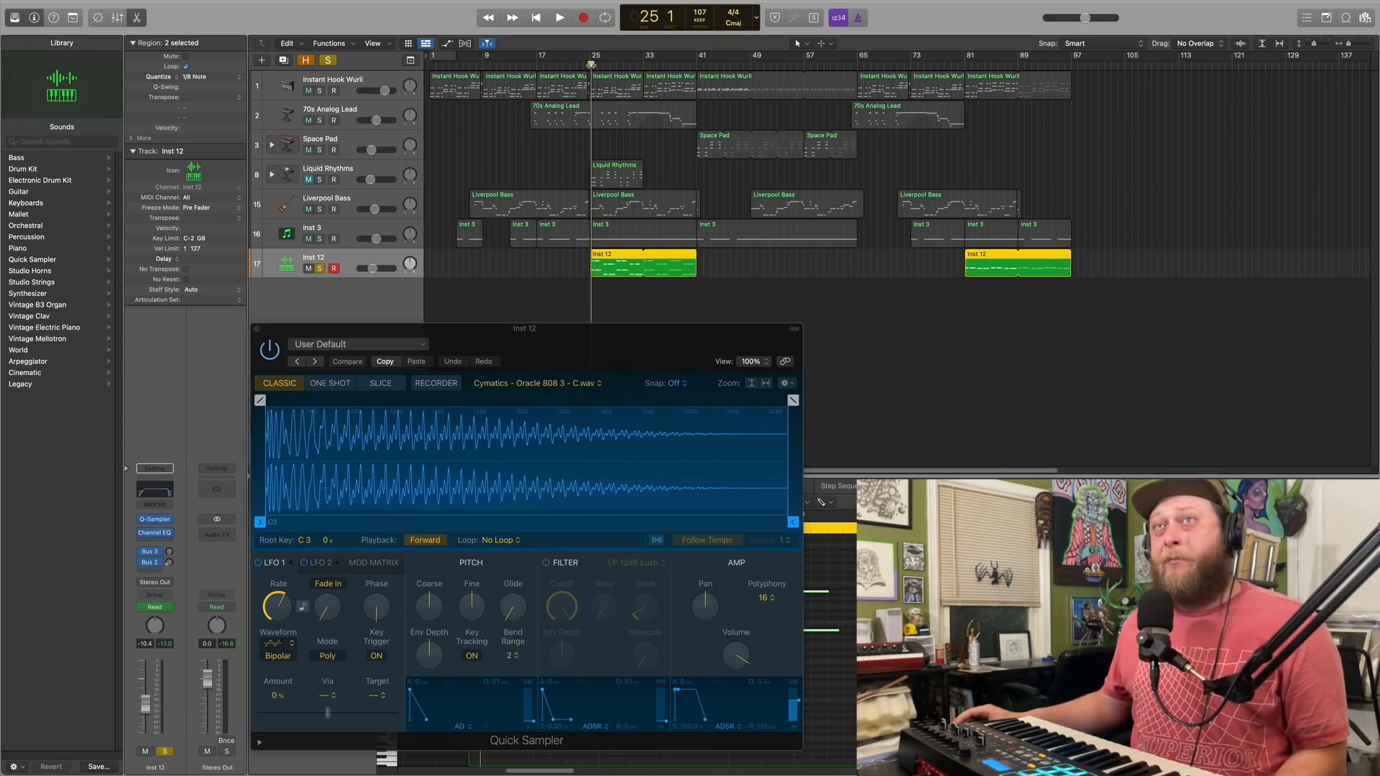
left_click(257, 330)
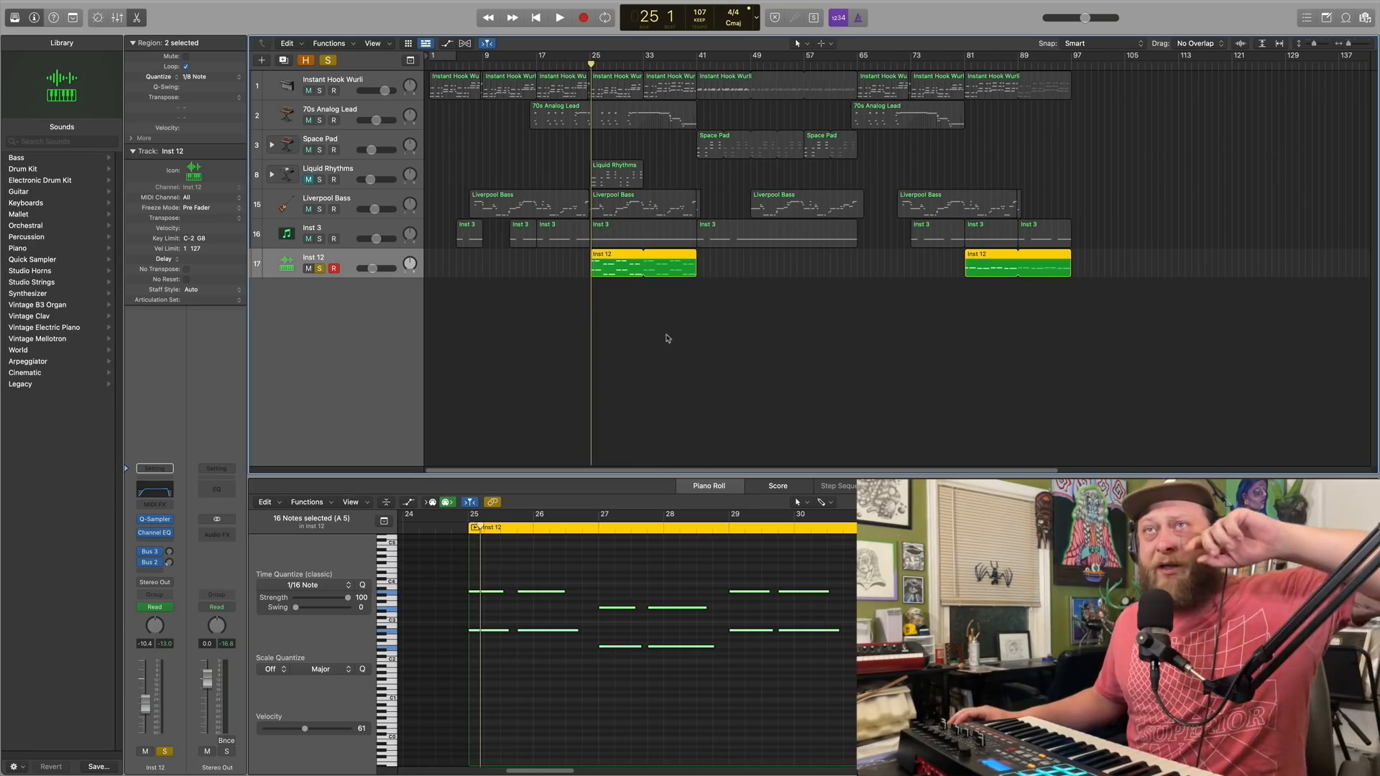
Audition the opening upper and lower Inst 12 notes at bar 25 and the lower note at bar 27
left_click(492, 593)
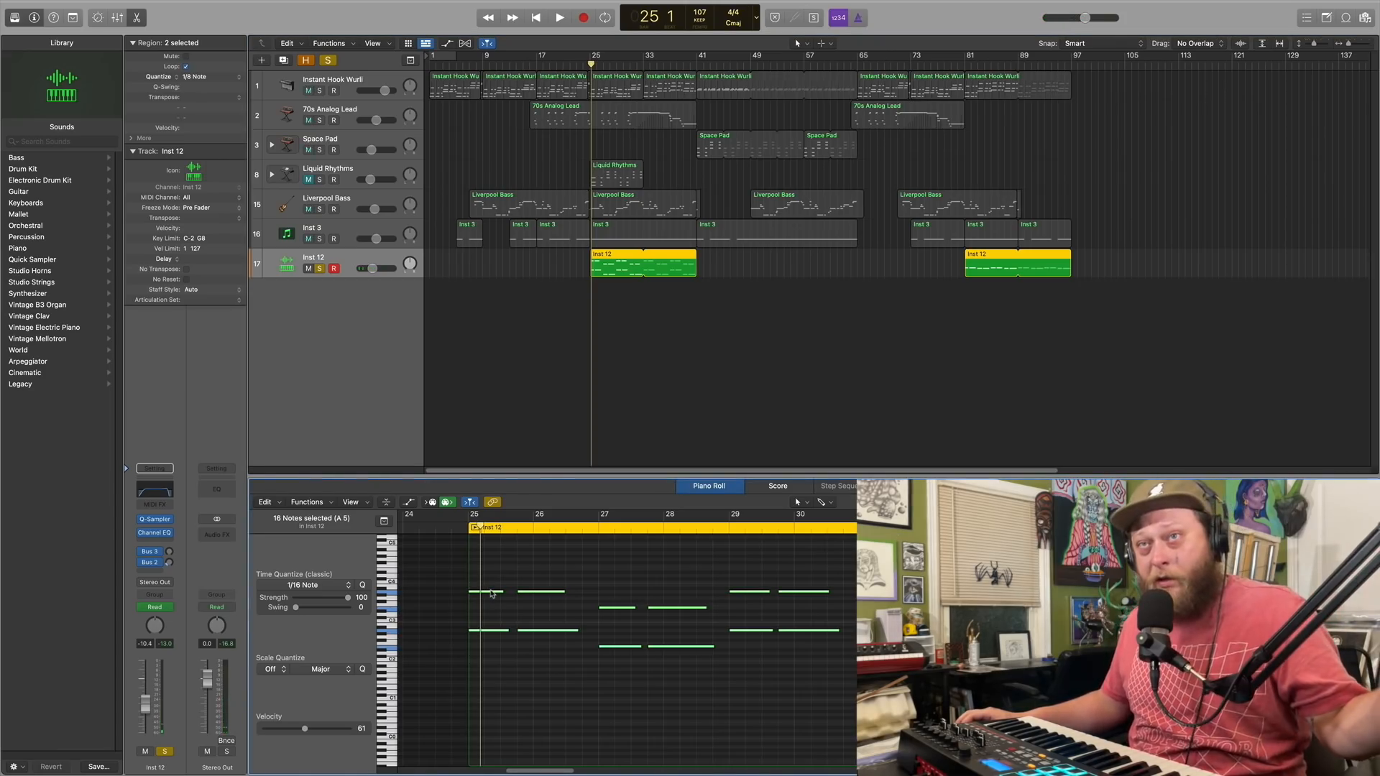
left_click(492, 594)
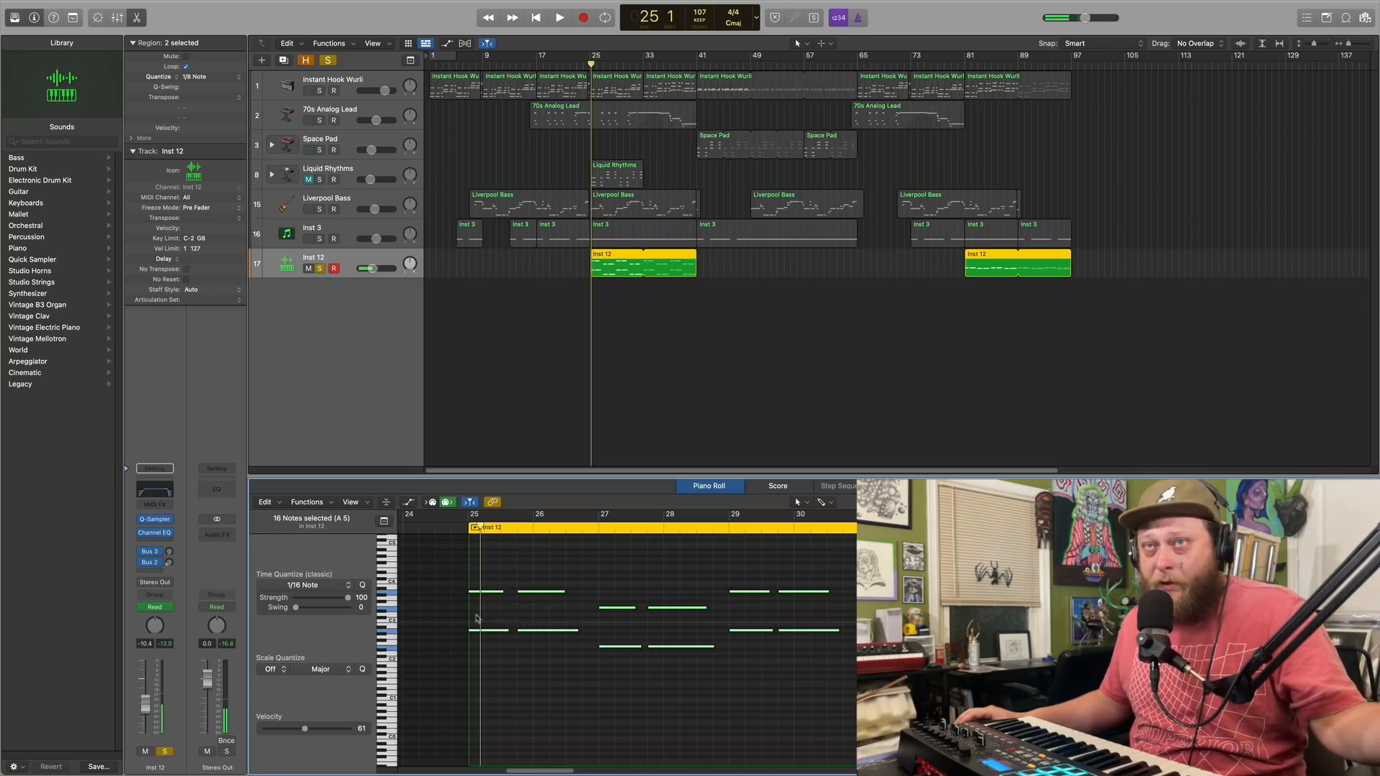
left_click(496, 631)
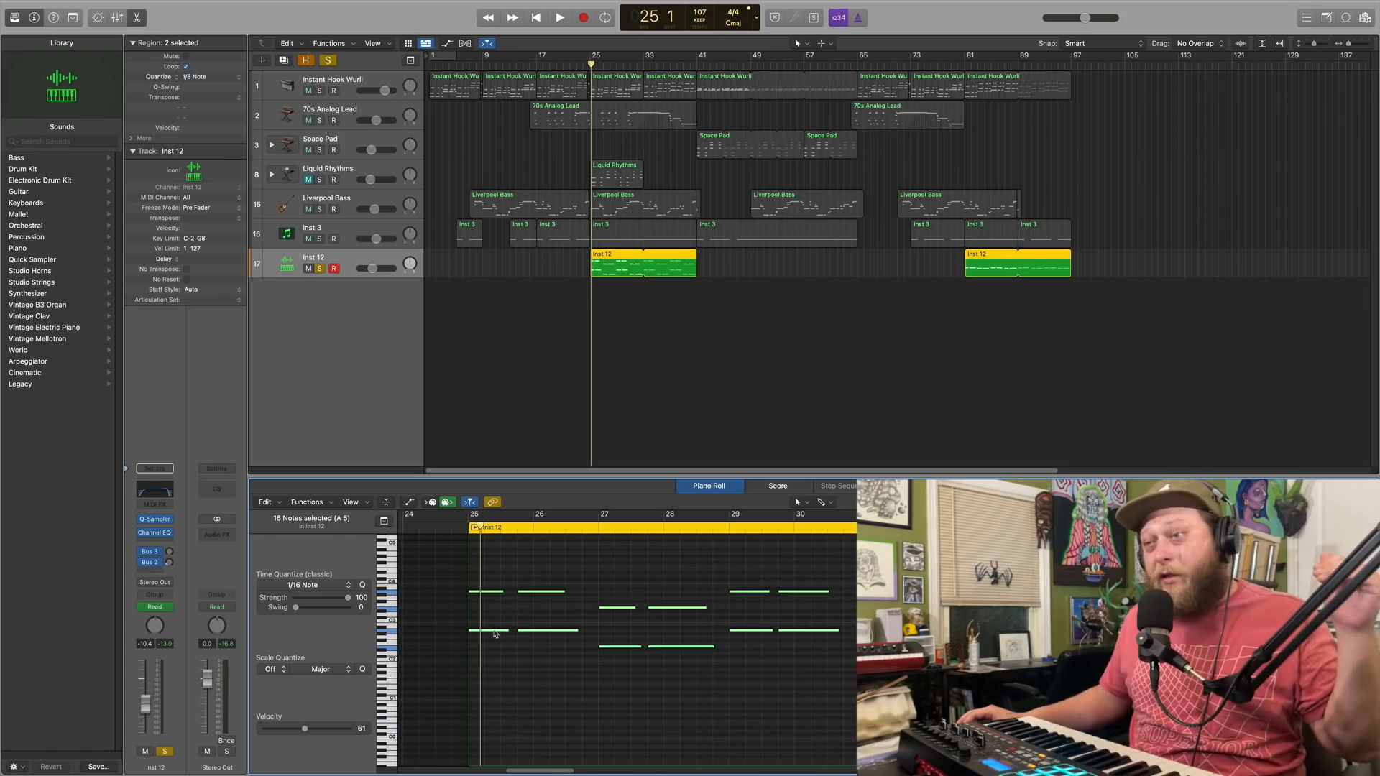
left_click(495, 632)
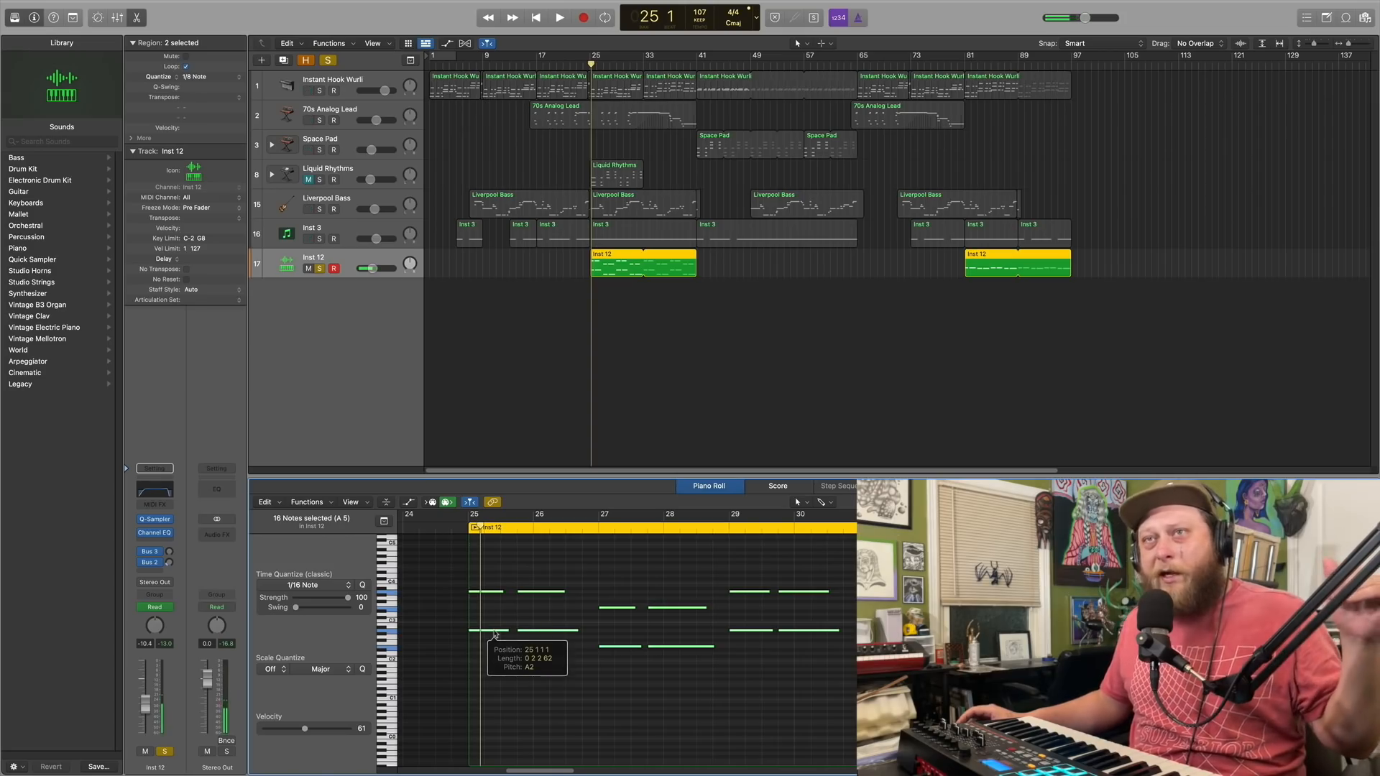
left_click(626, 649)
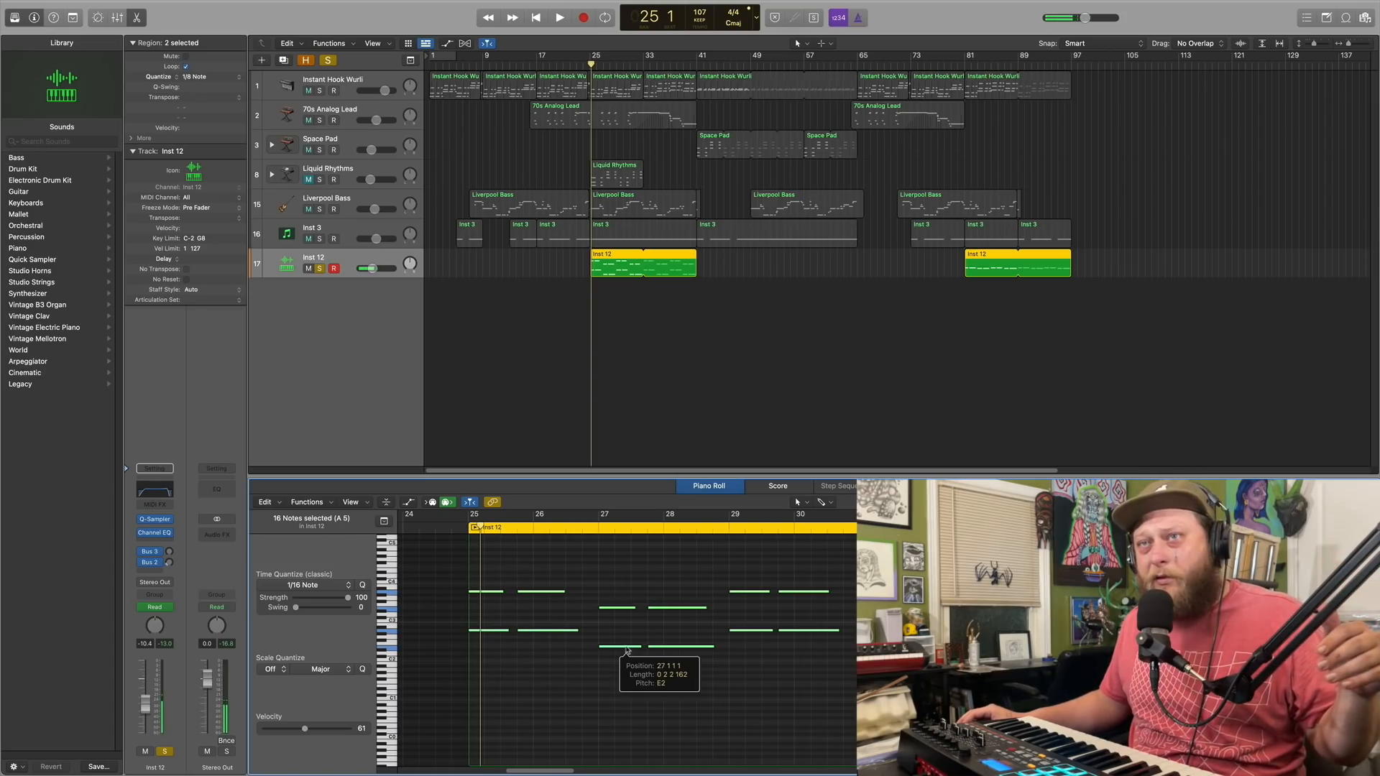
left_click(626, 649)
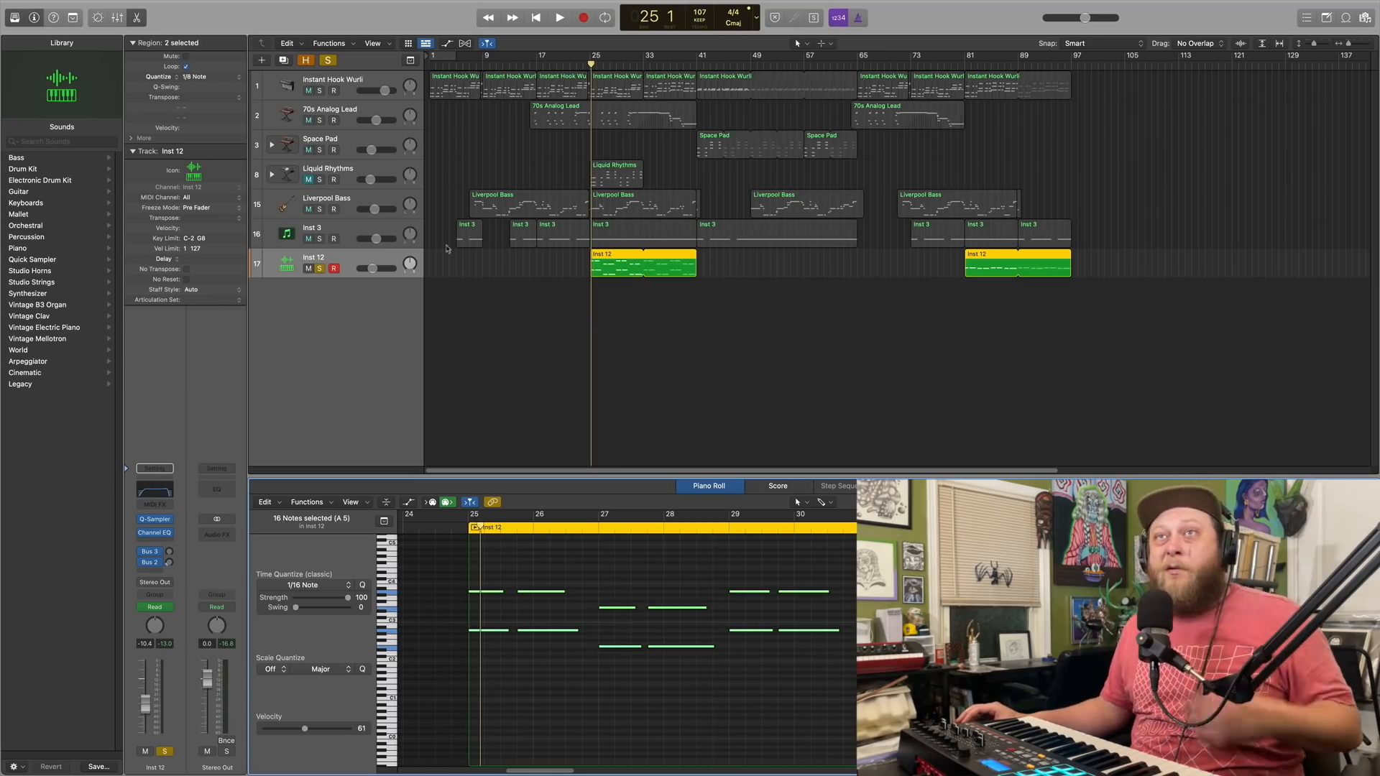
Add Inst 3 and Liverpool Bass to the solo while playing from bar 25, and return to the project start
left_click(346, 232)
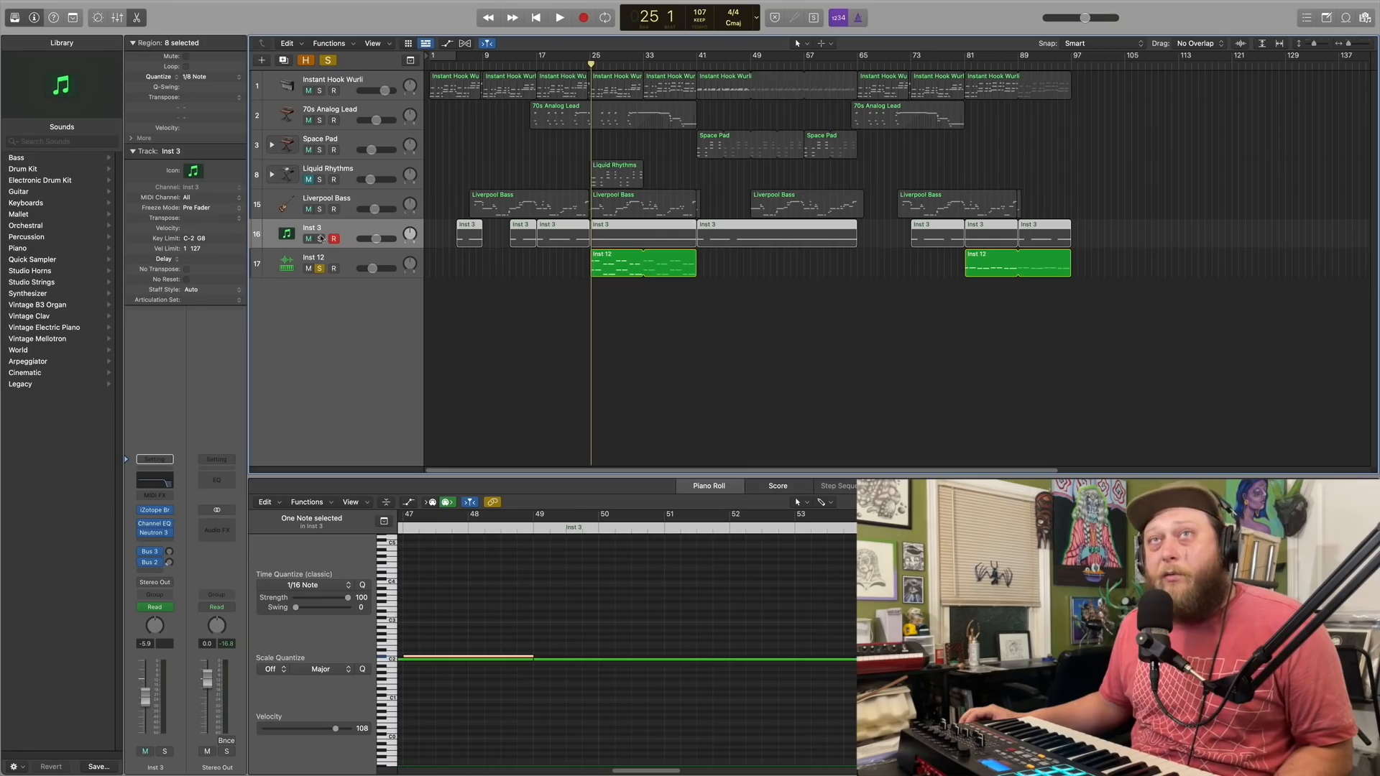
left_click(320, 239)
left_click(560, 18)
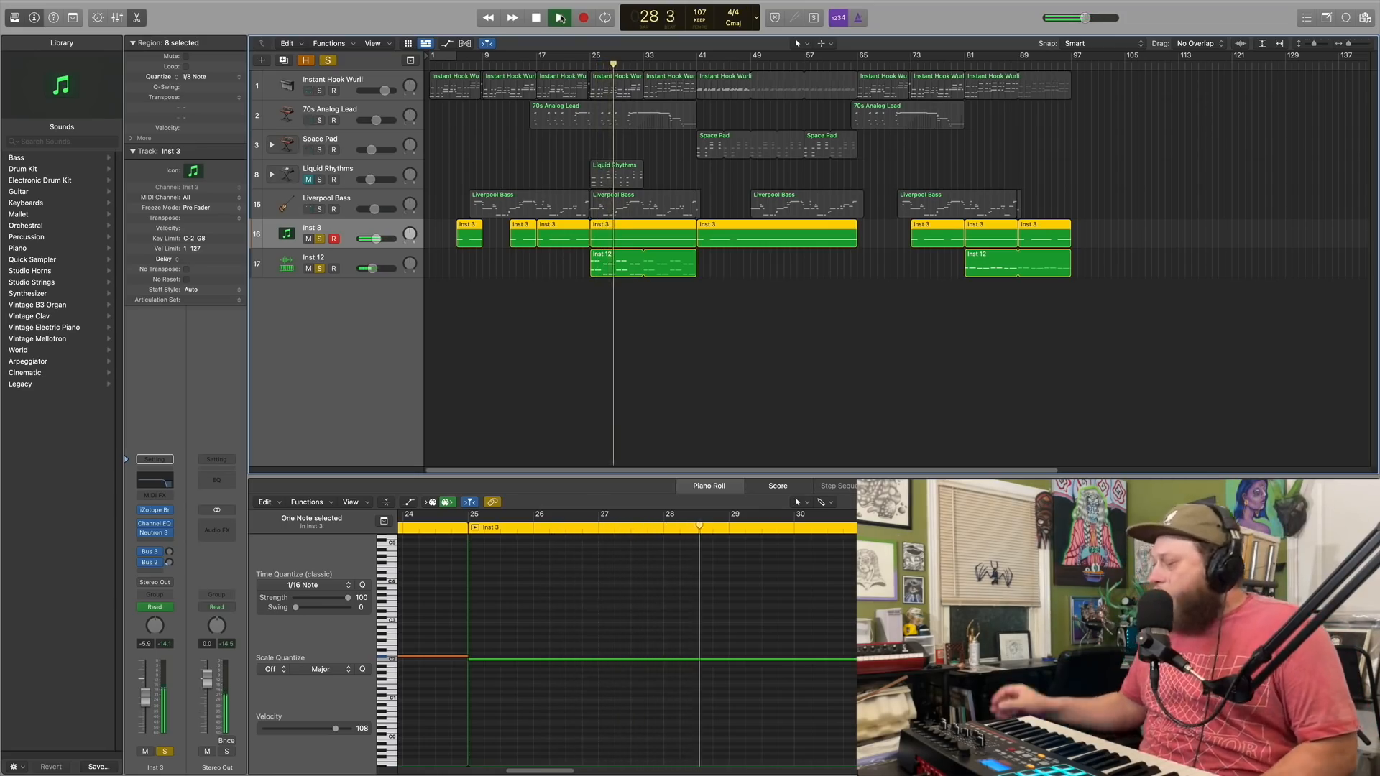
left_click(320, 208)
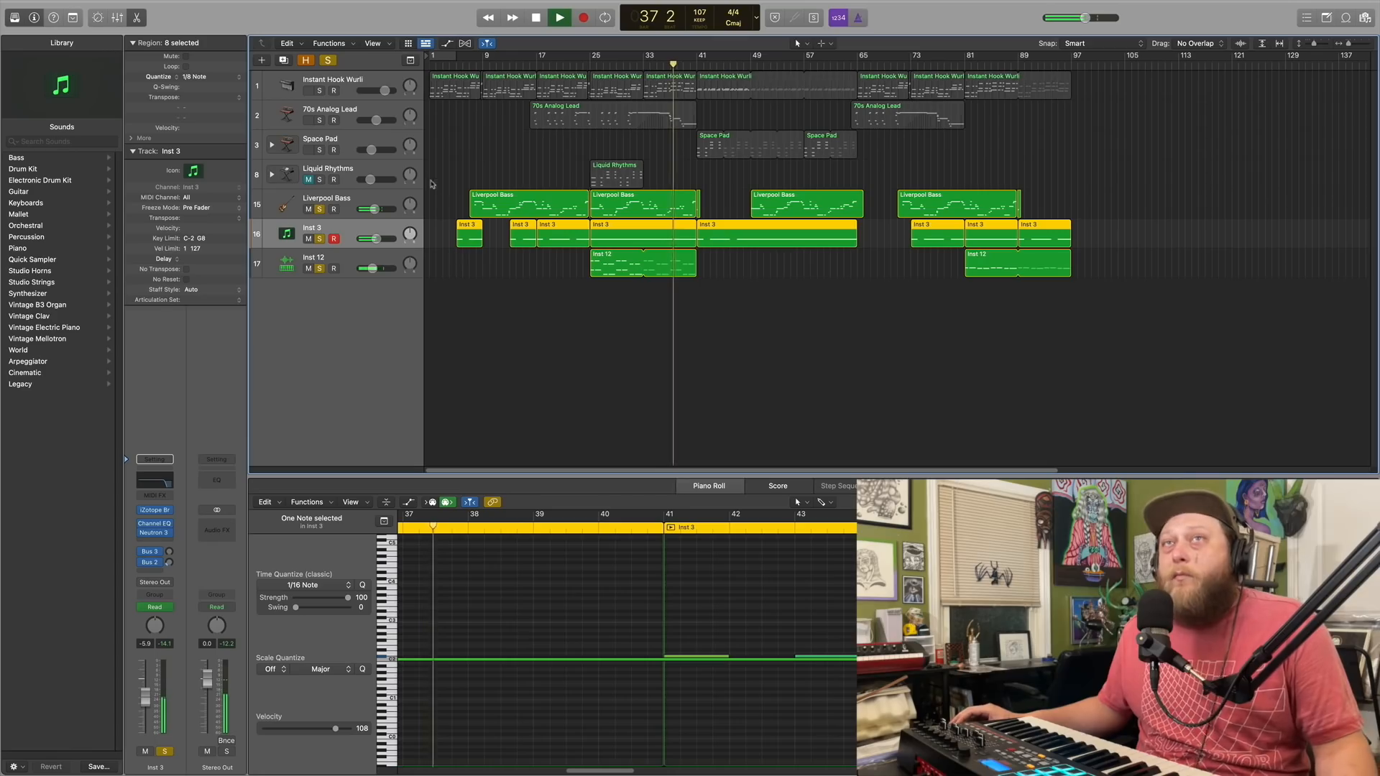
left_click(537, 18)
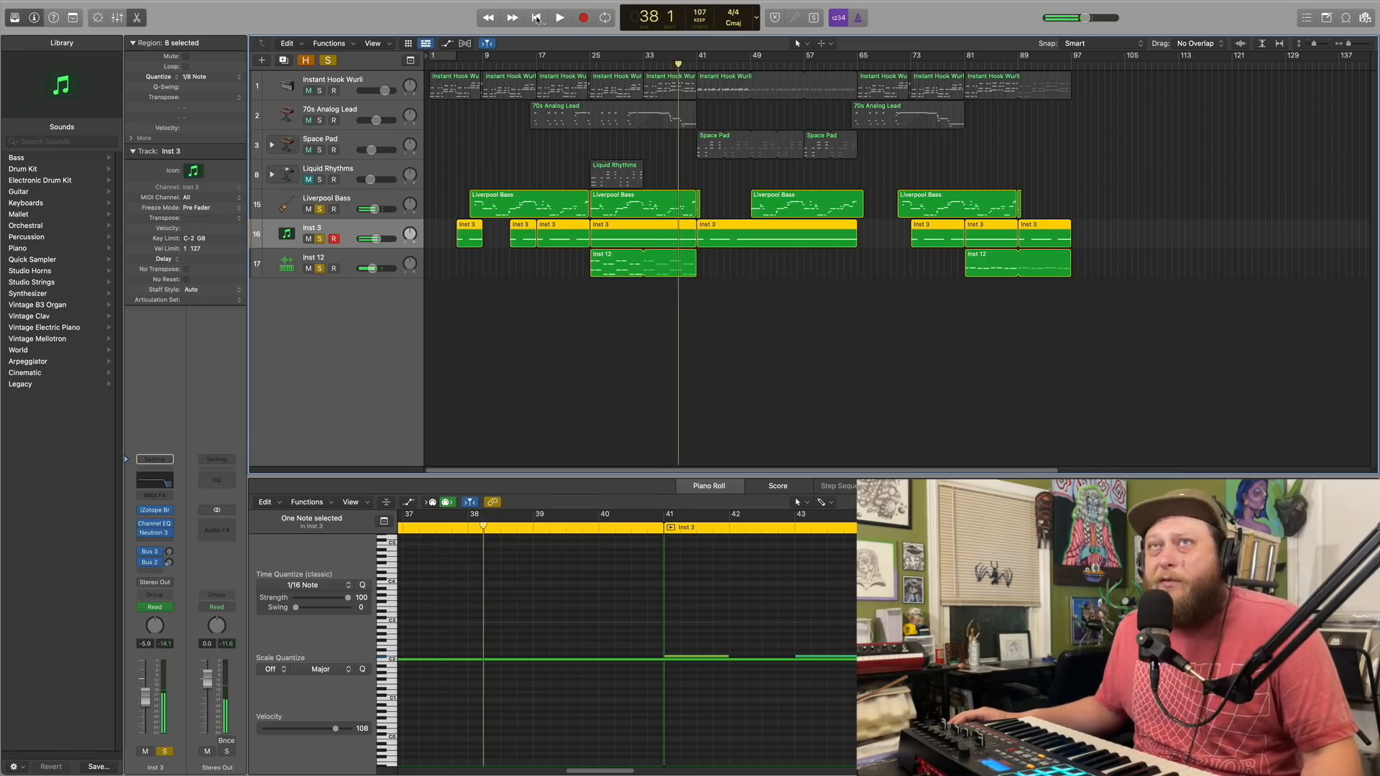
left_click(536, 18)
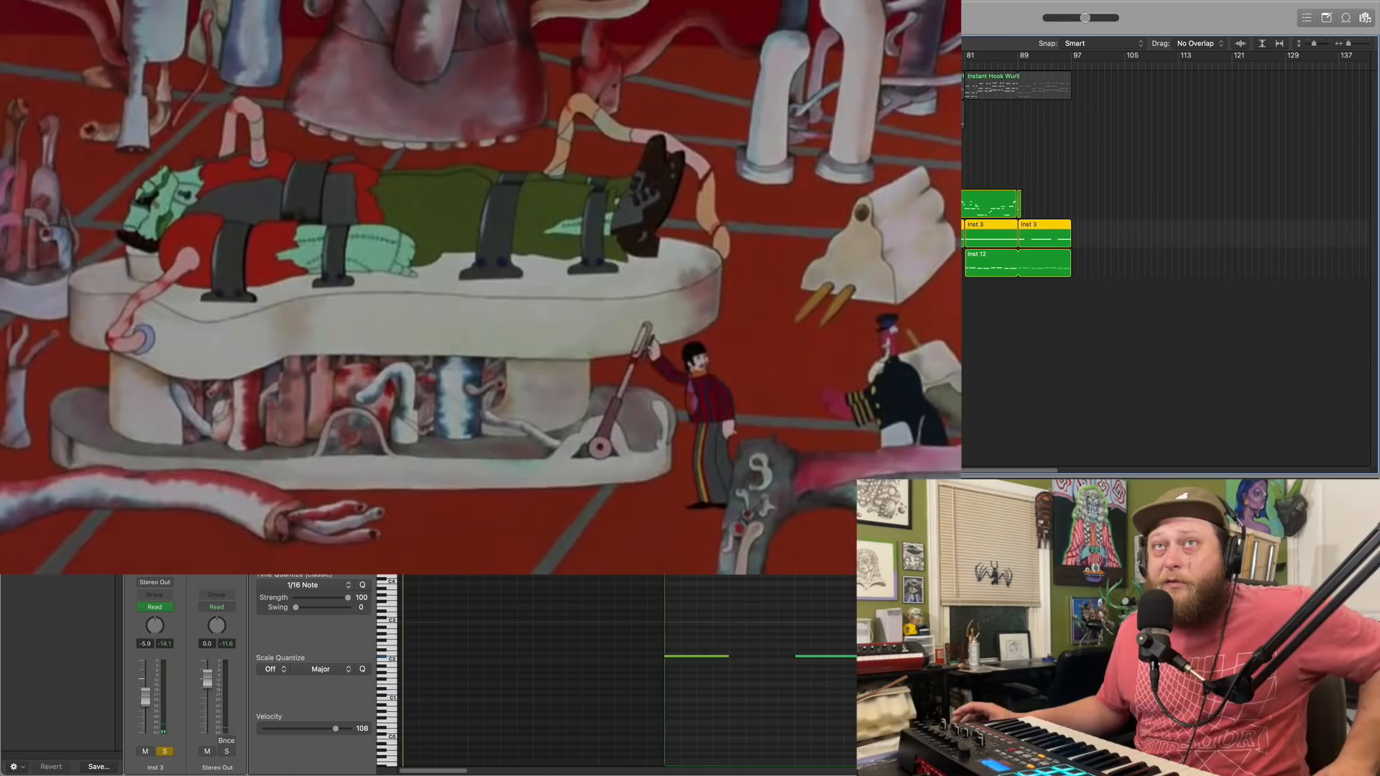
Review the Channel EQ curve of the Liverpool Bass track and close its window
left_click(365, 208)
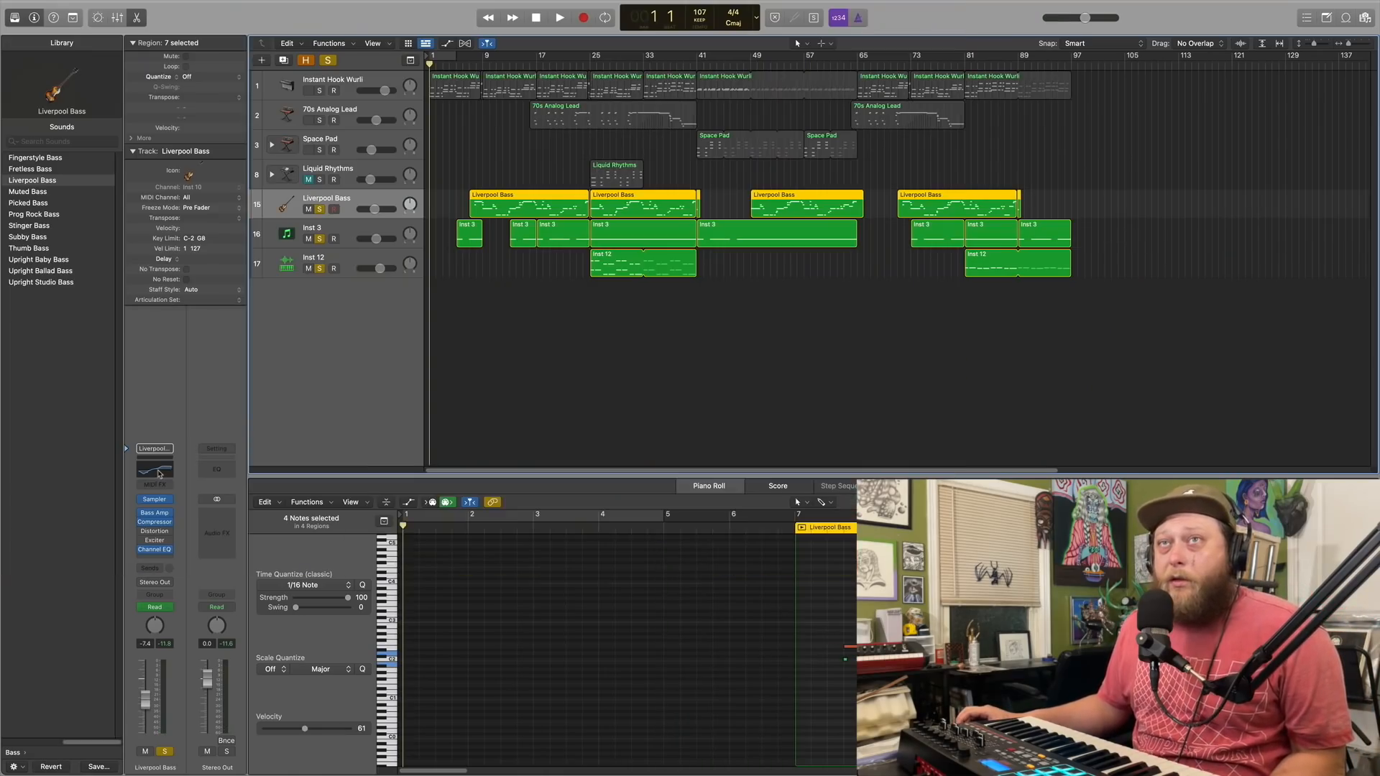
left_click(155, 468)
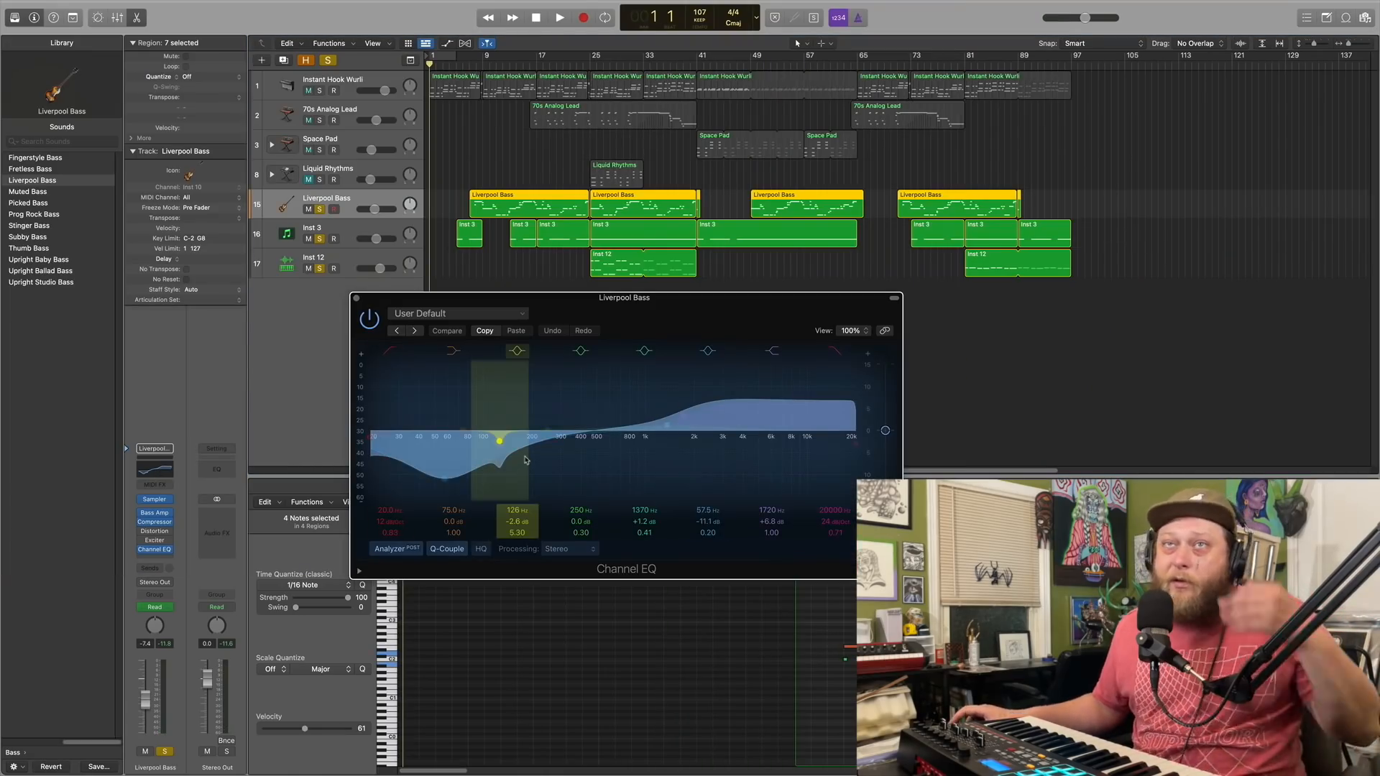
left_click(356, 298)
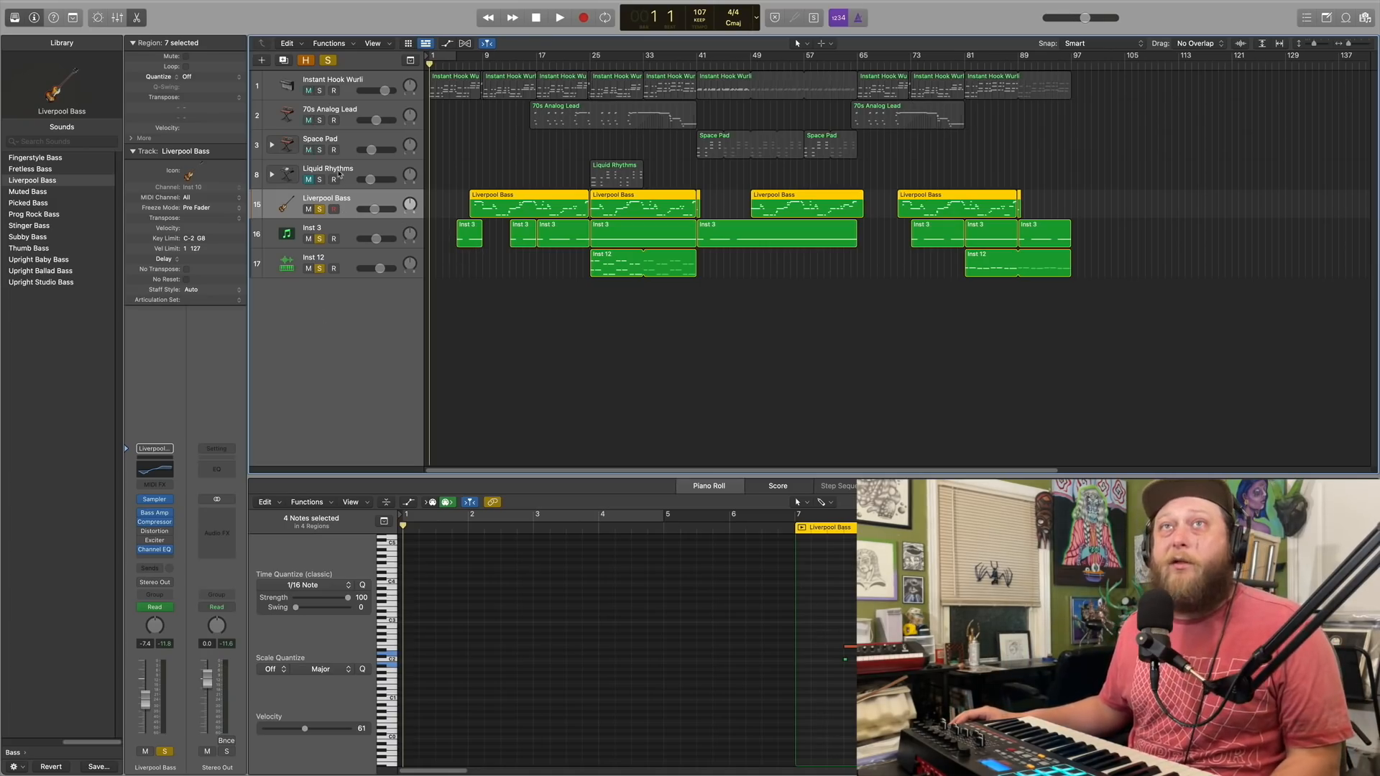
Clear all active solos, then unmute and solo the Liquid Rhythms track
left_click(360, 172)
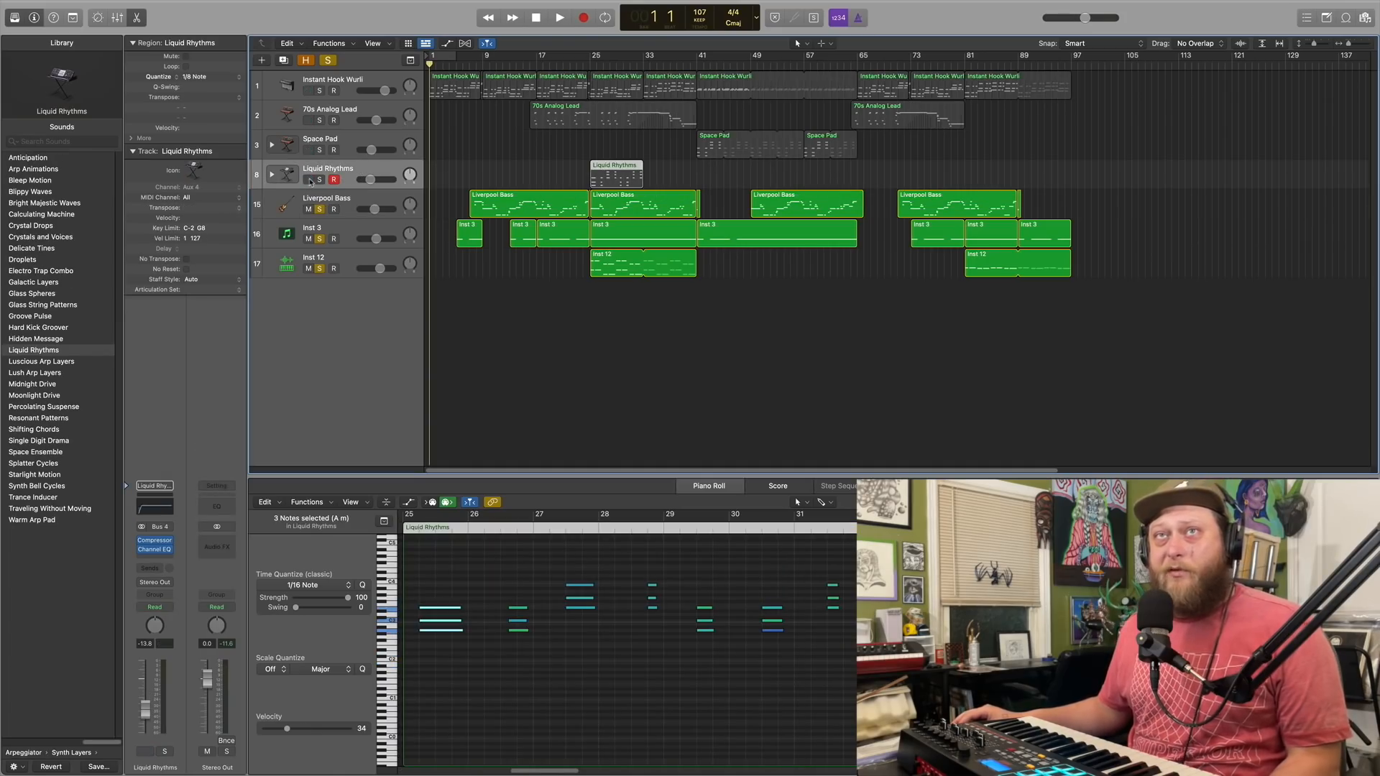
left_click(327, 61)
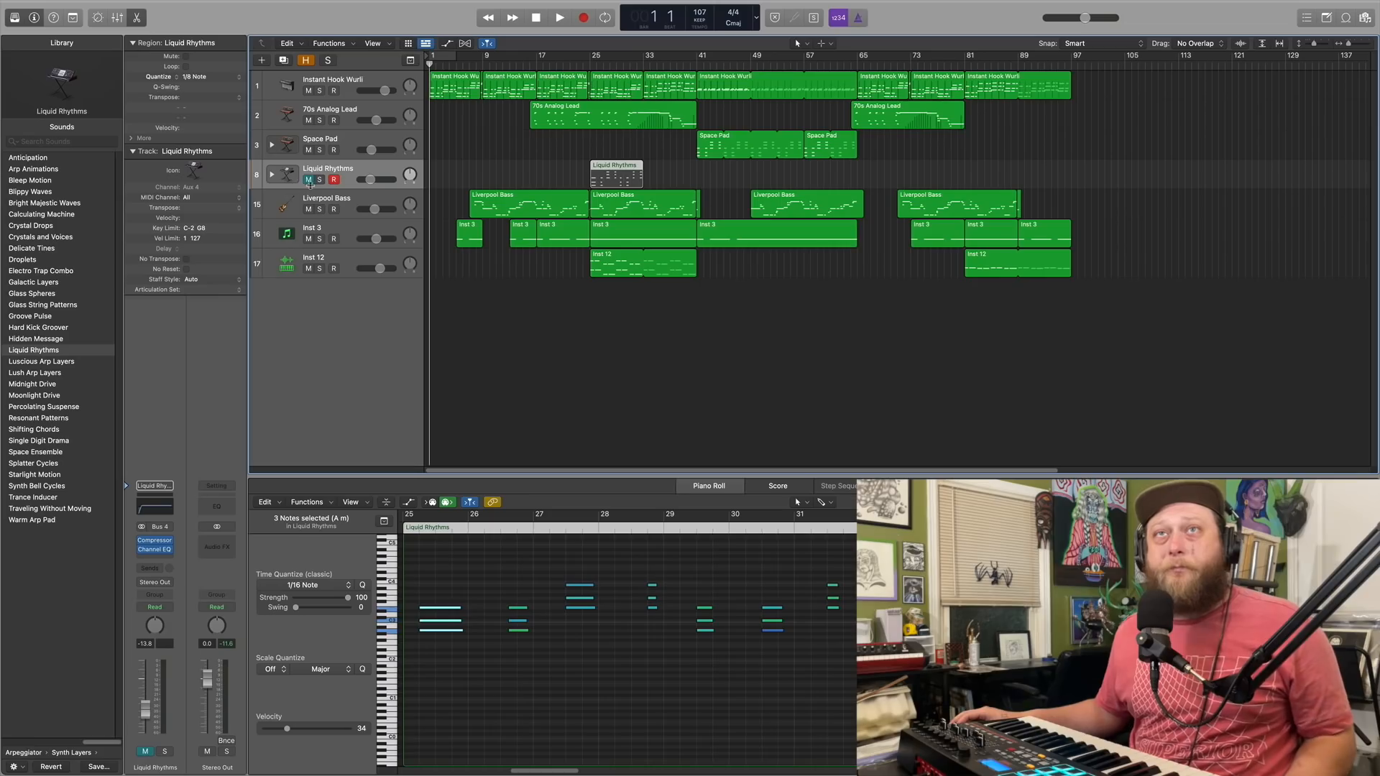
left_click(309, 180)
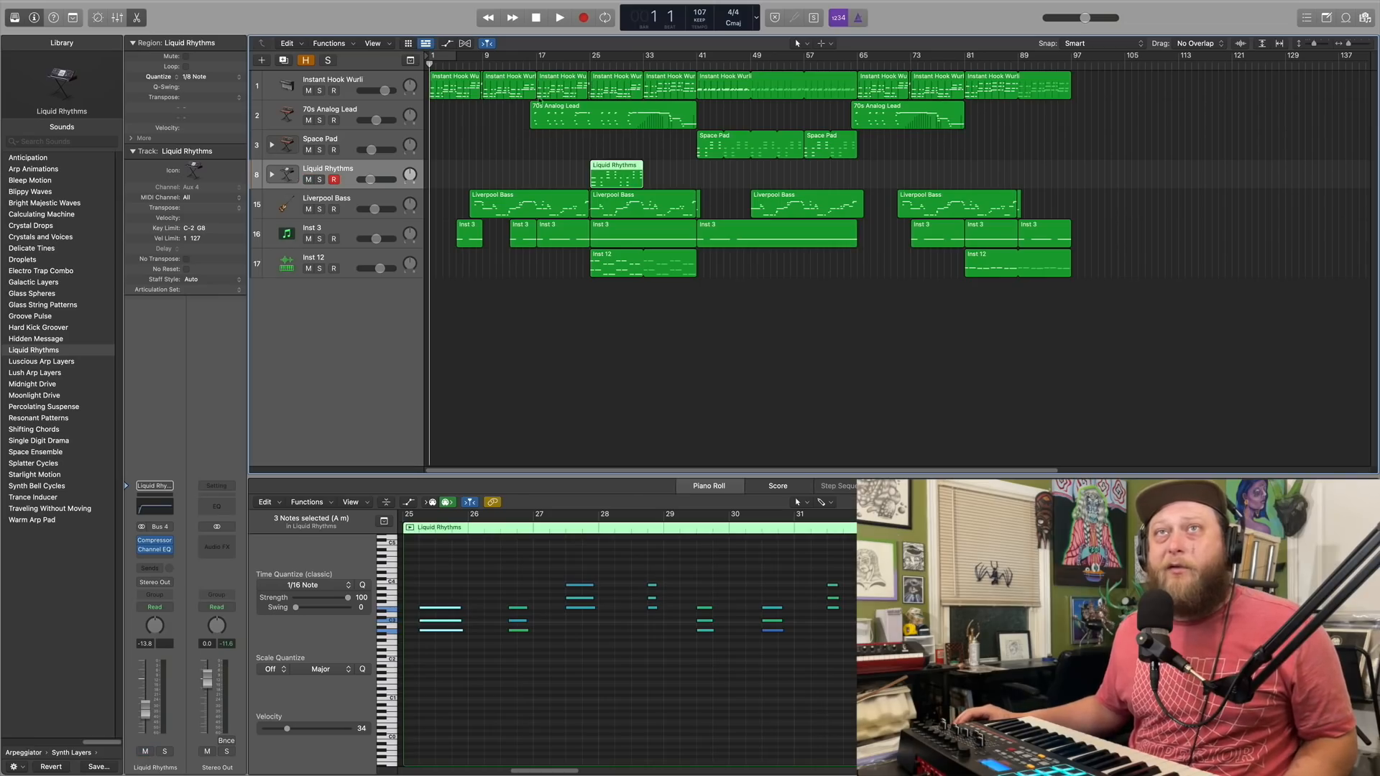
left_click(320, 179)
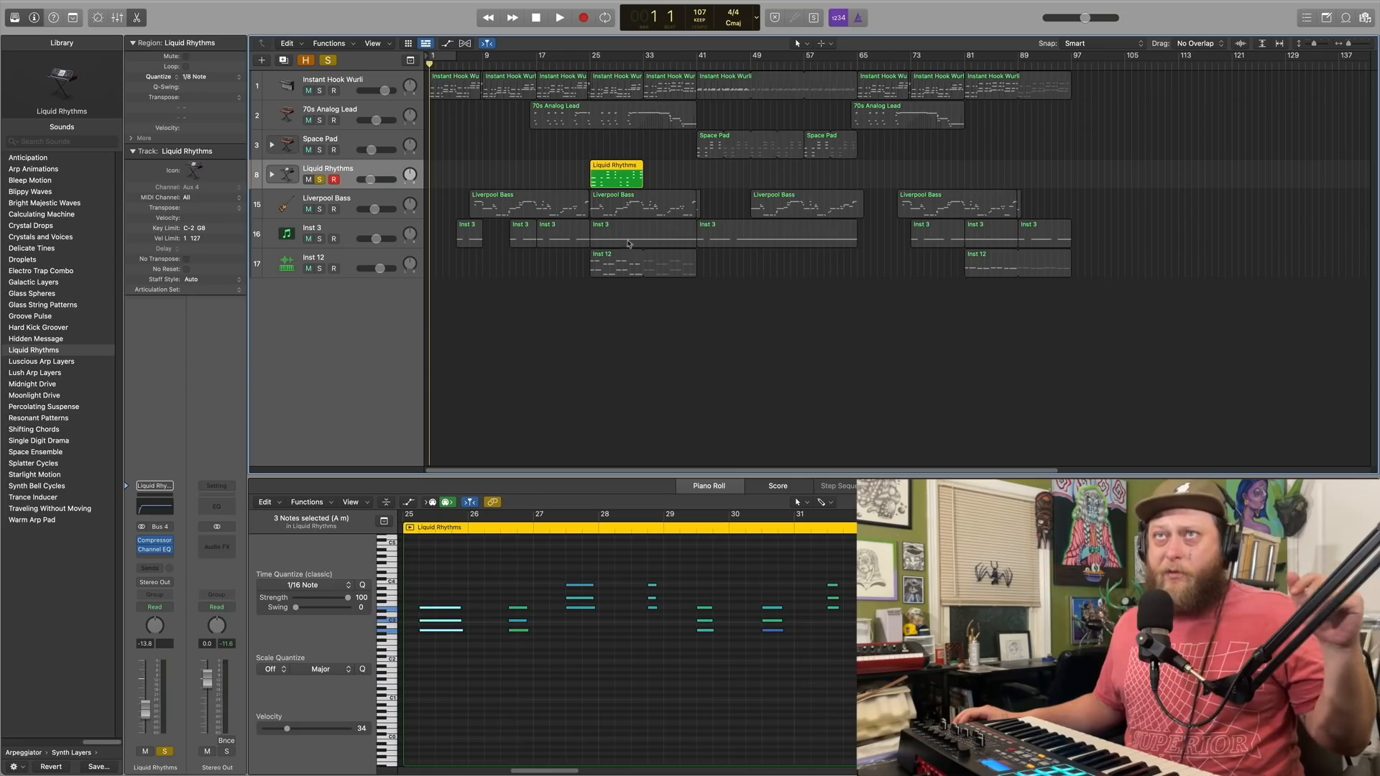
Play Liquid Rhythms briefly from bar 25, then remove its solo and mute the track again
double_click(582, 64)
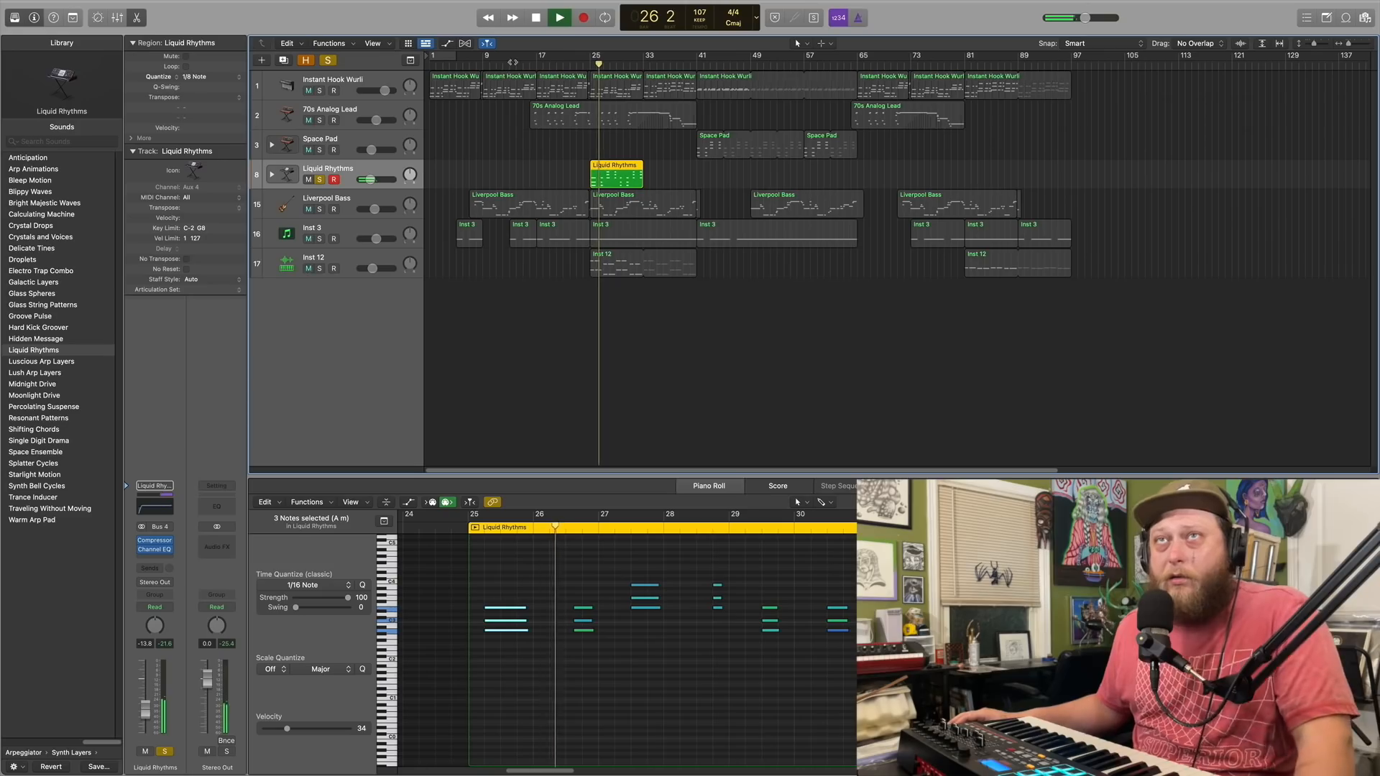
key("space")
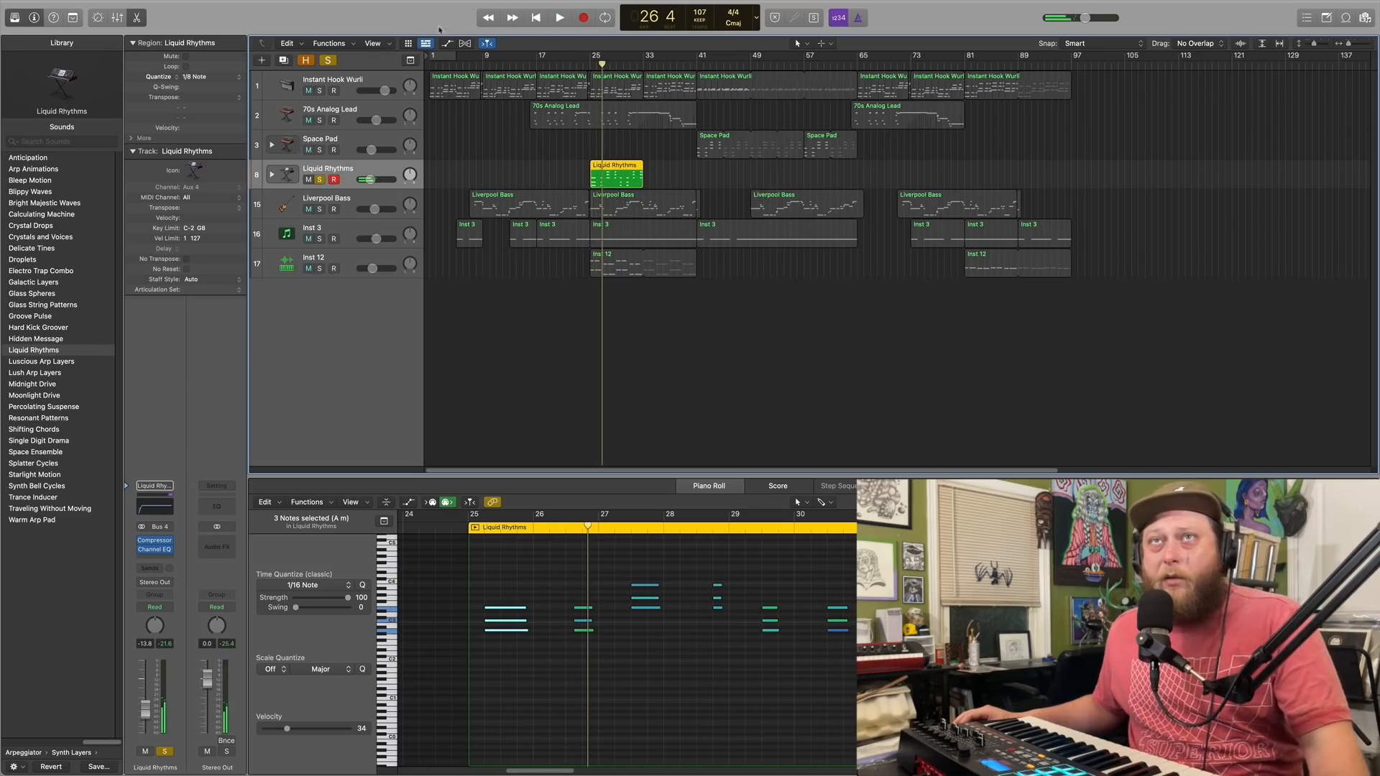
left_click(320, 180)
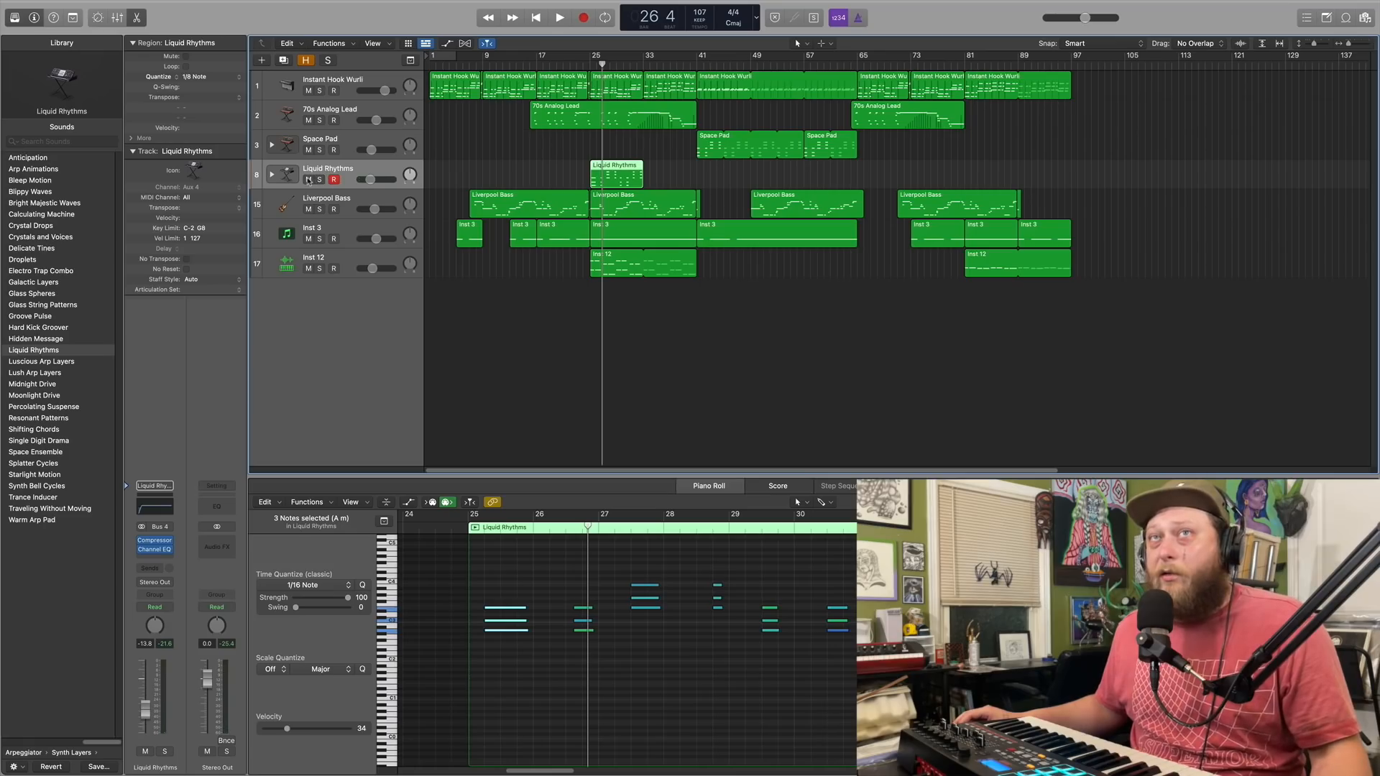
left_click(309, 180)
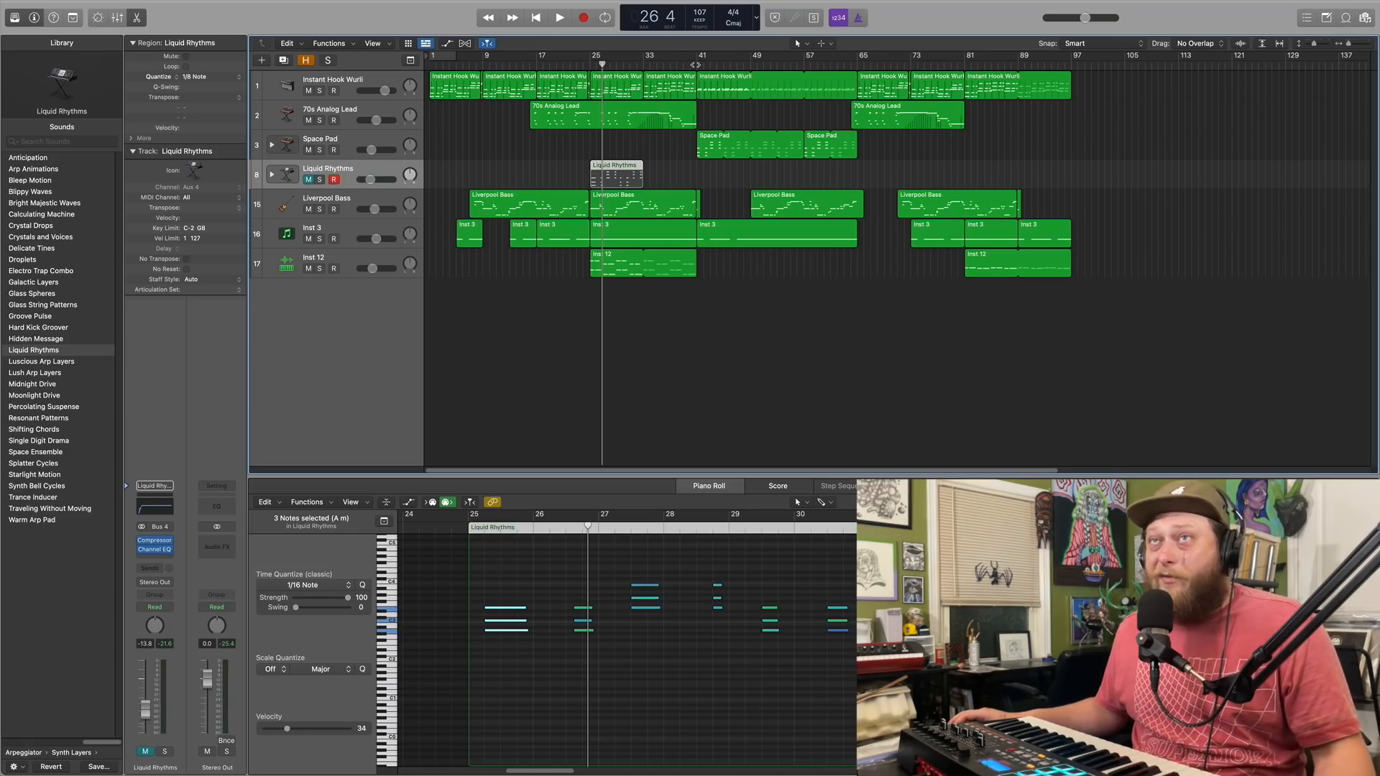
Solo the Space Pad track and play it from bar 41 to about bar 47
left_click(696, 64)
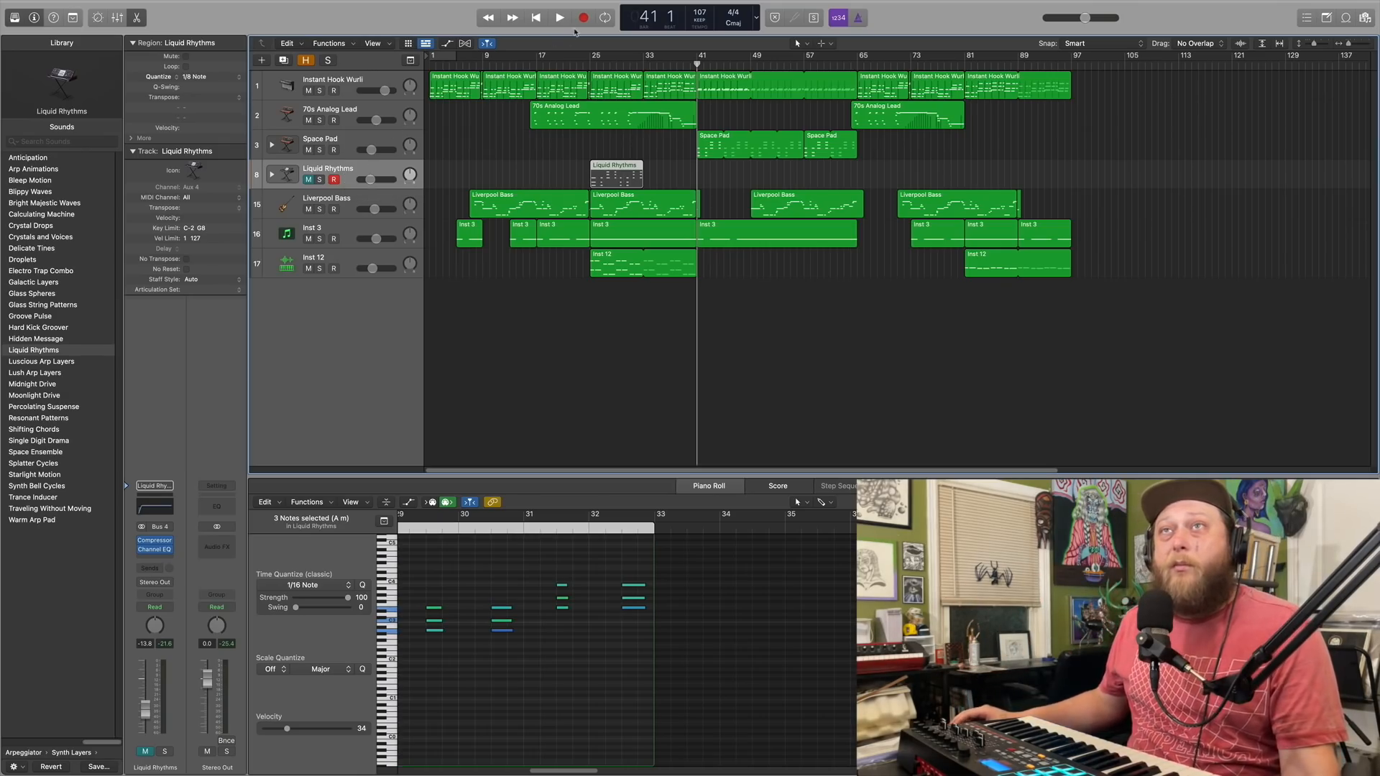
left_click(320, 150)
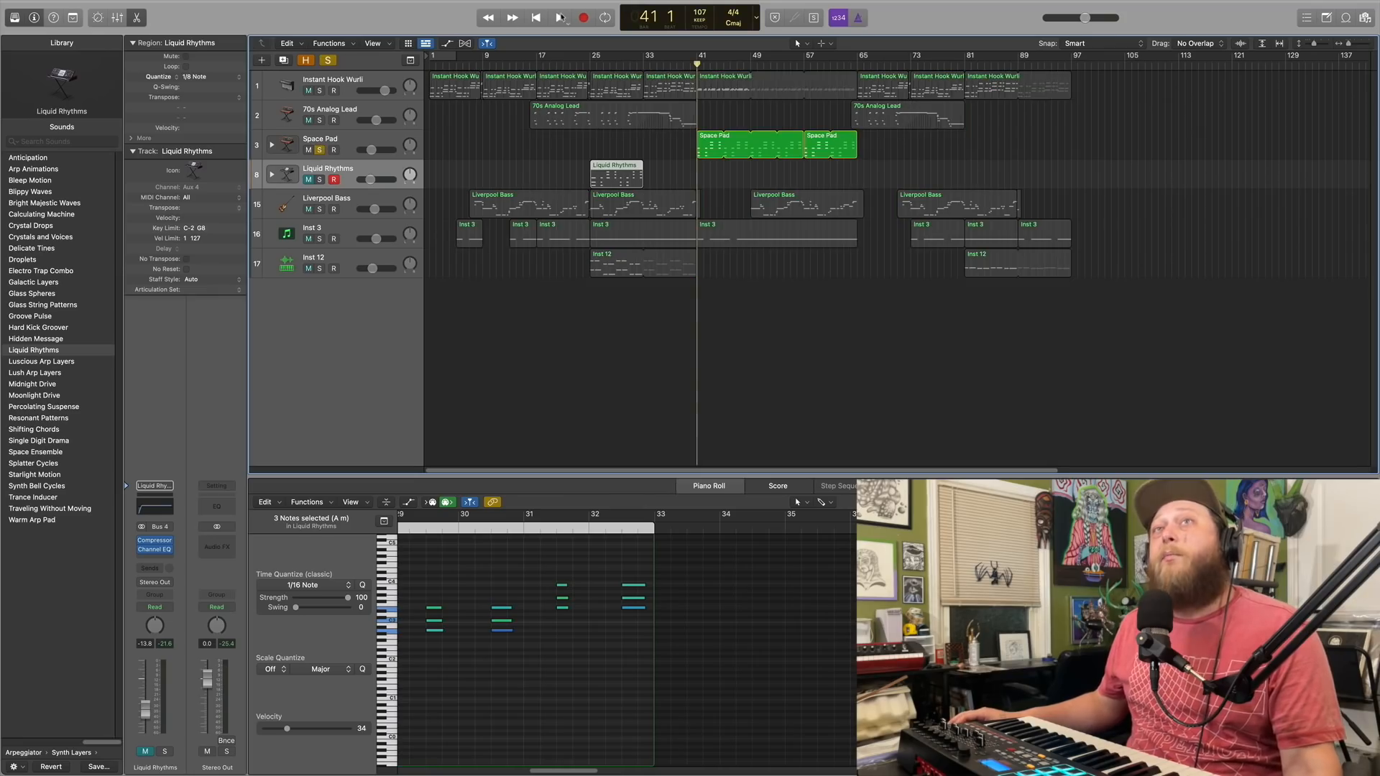
left_click(560, 18)
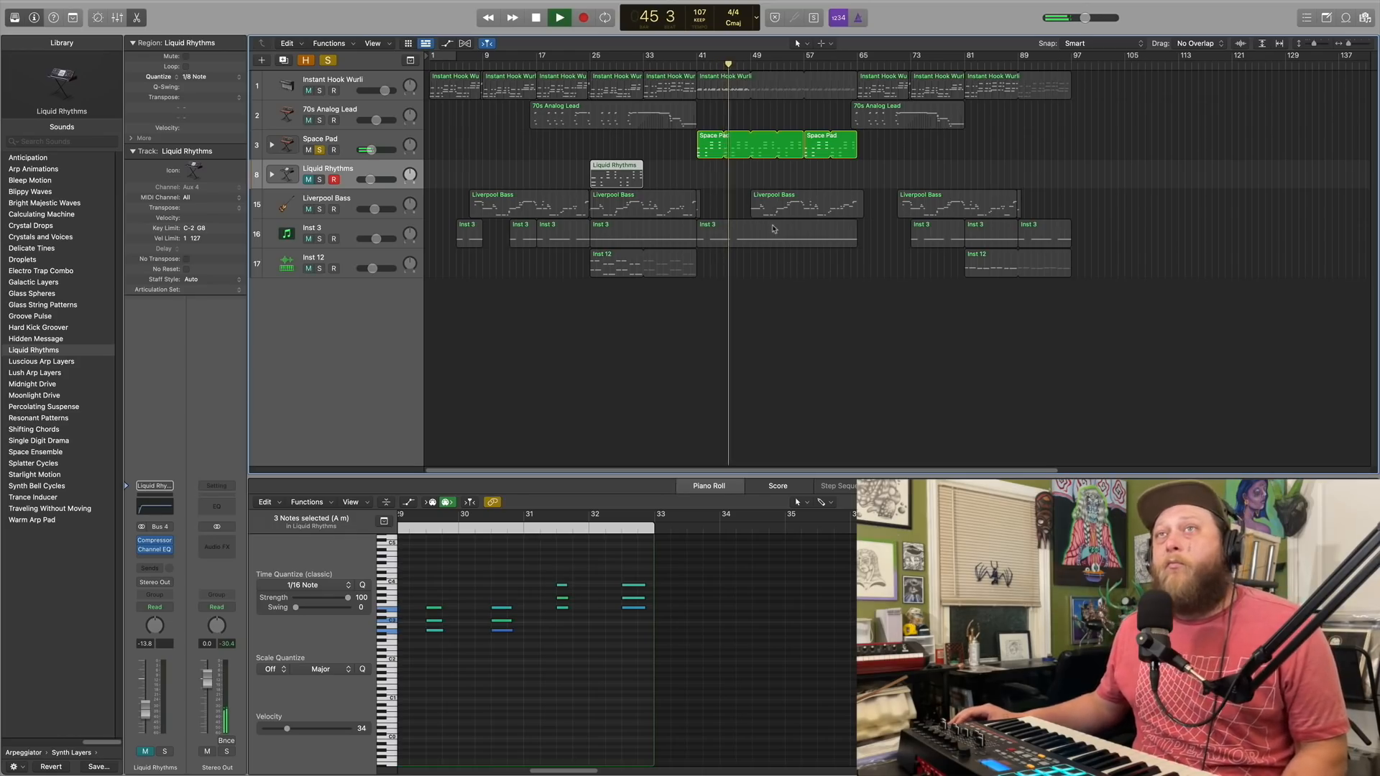
mouse_move(538, 22)
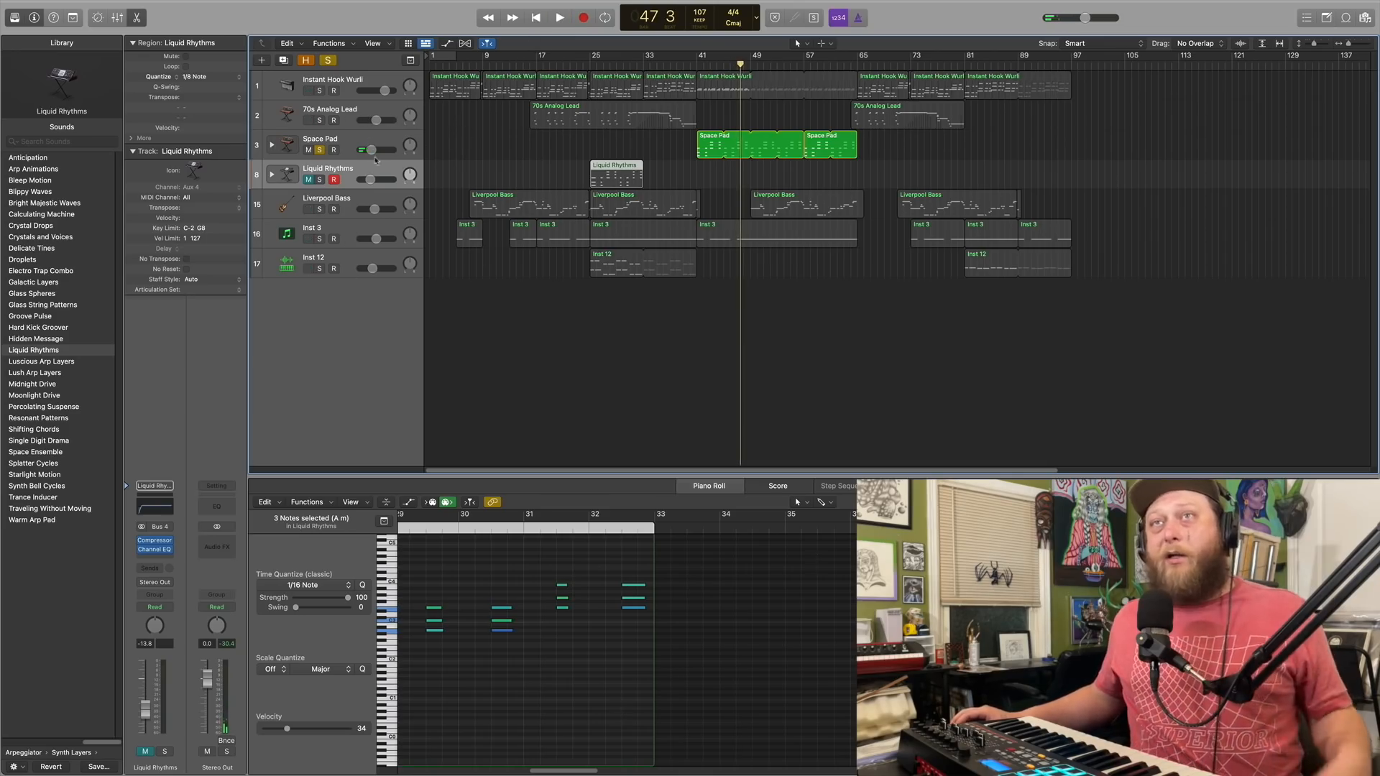
Open Inst 3's iZotope BreakTweaker and review the sample generators of its Tracks 1, 2 and 3
left_click(344, 232)
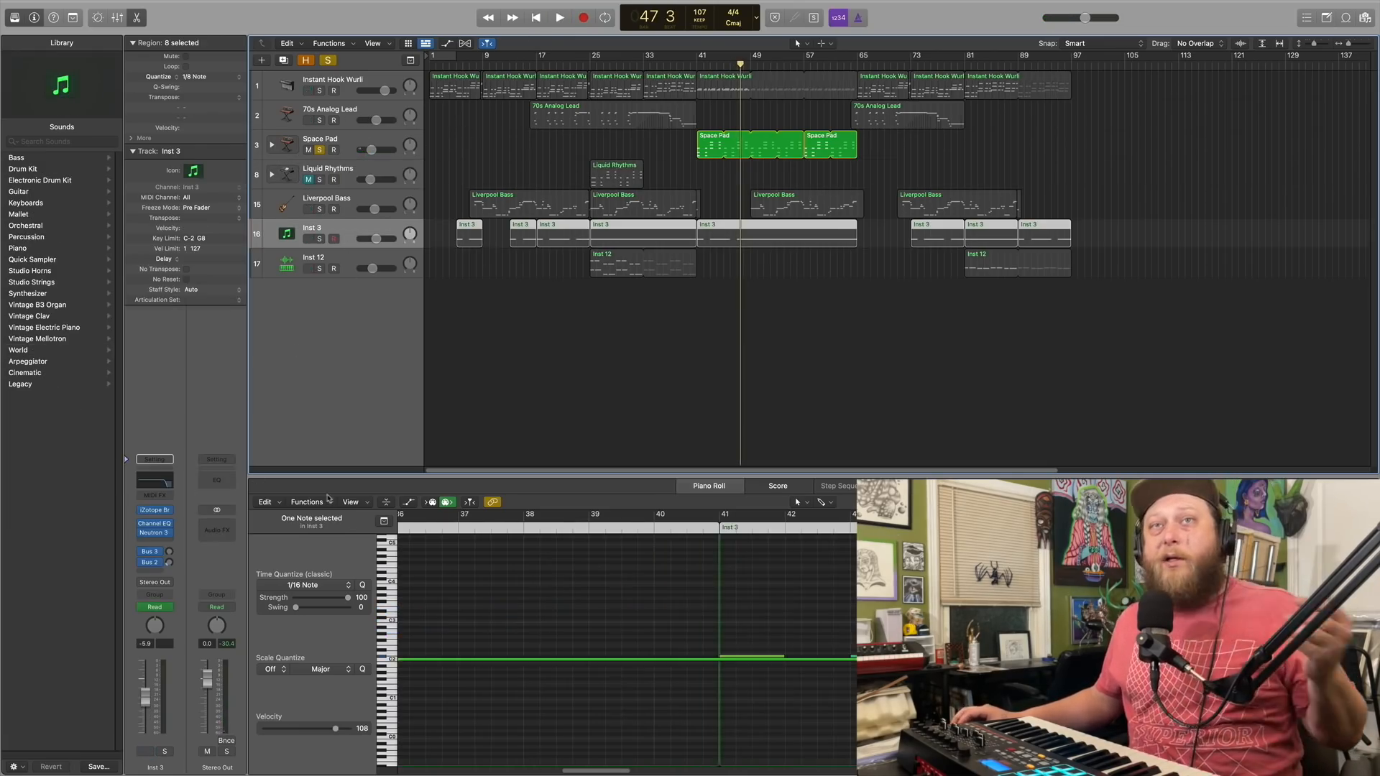
left_click(156, 511)
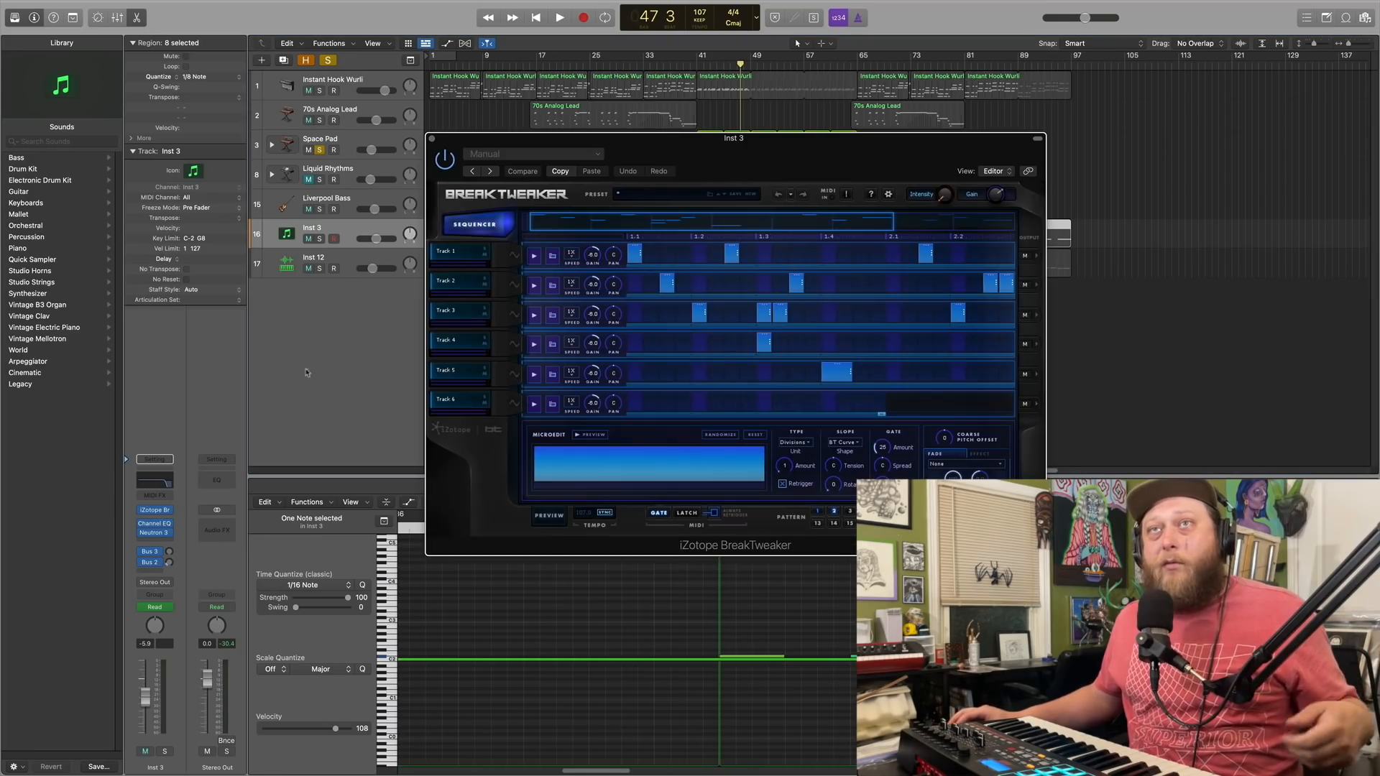
left_click(516, 256)
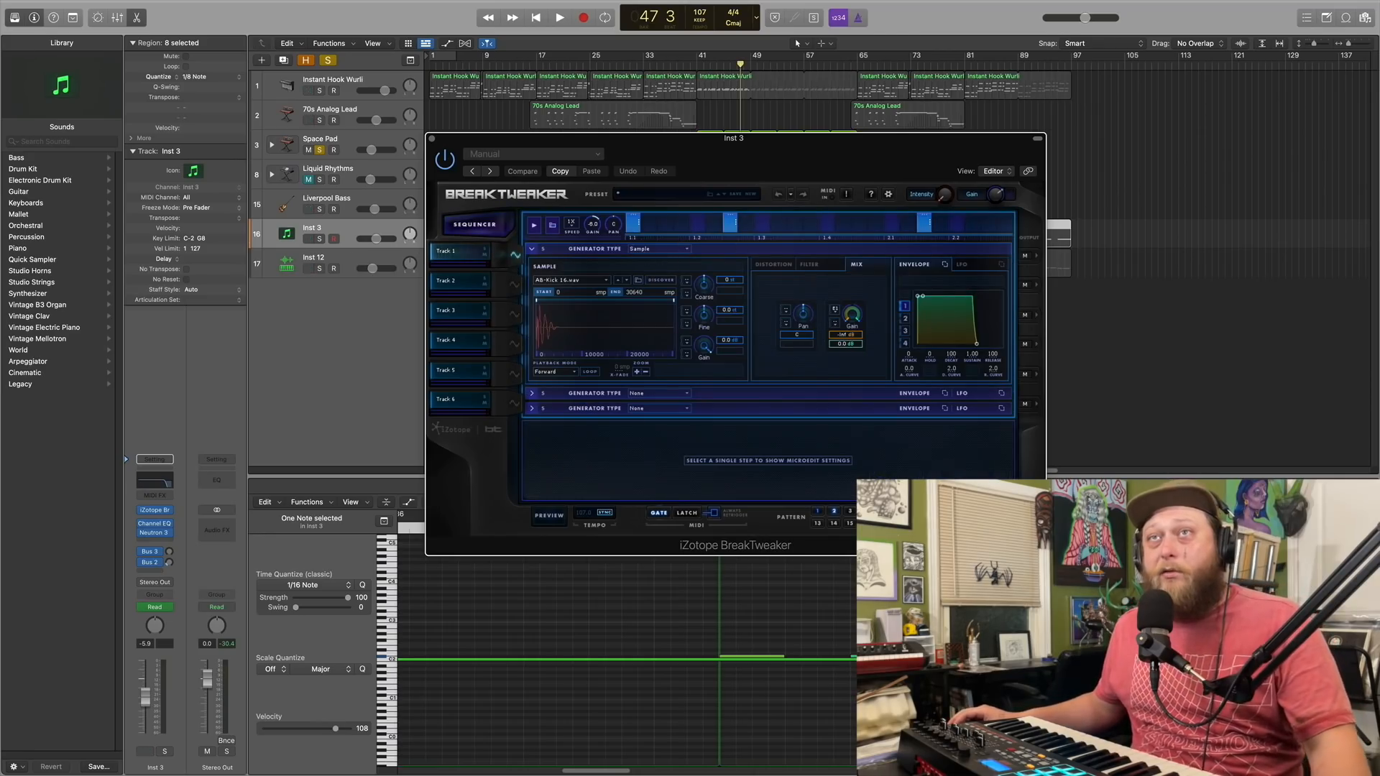
left_click(515, 285)
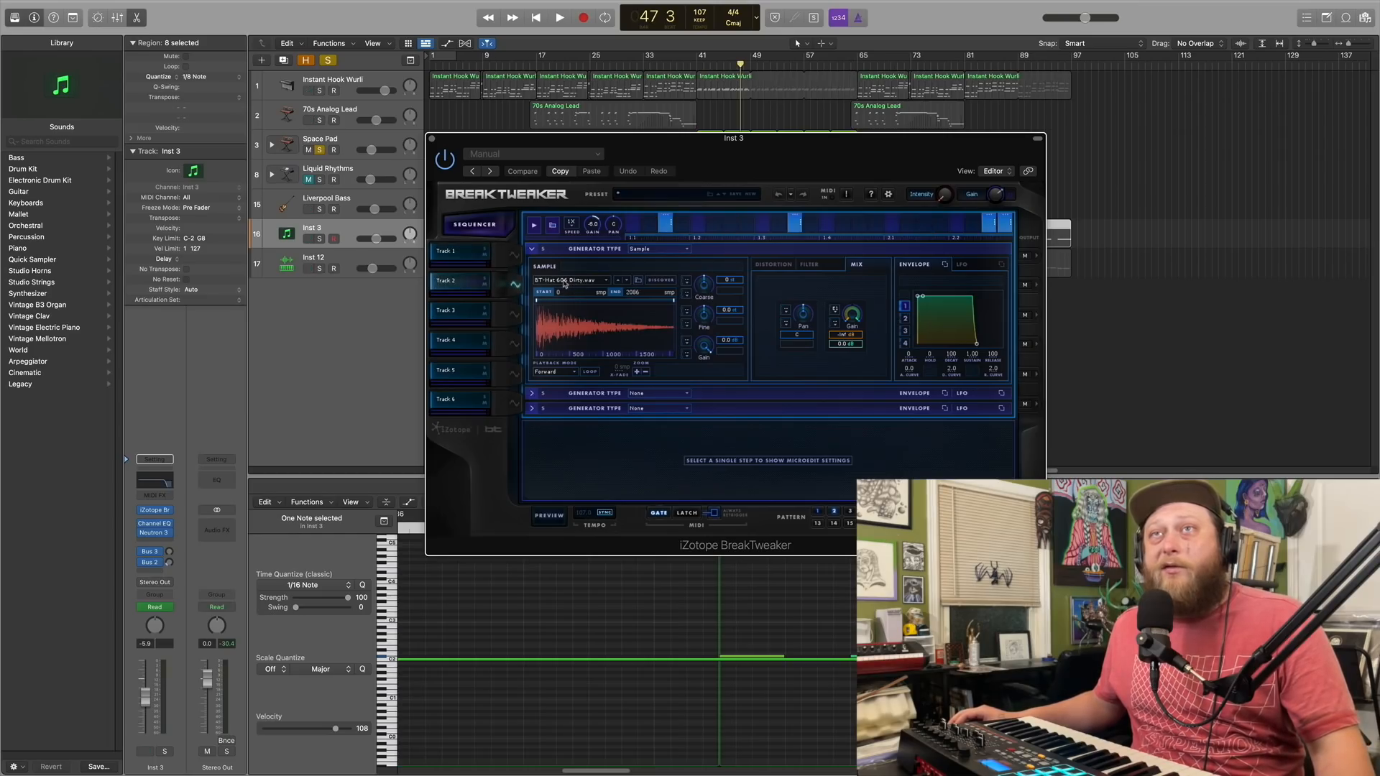
left_click(514, 315)
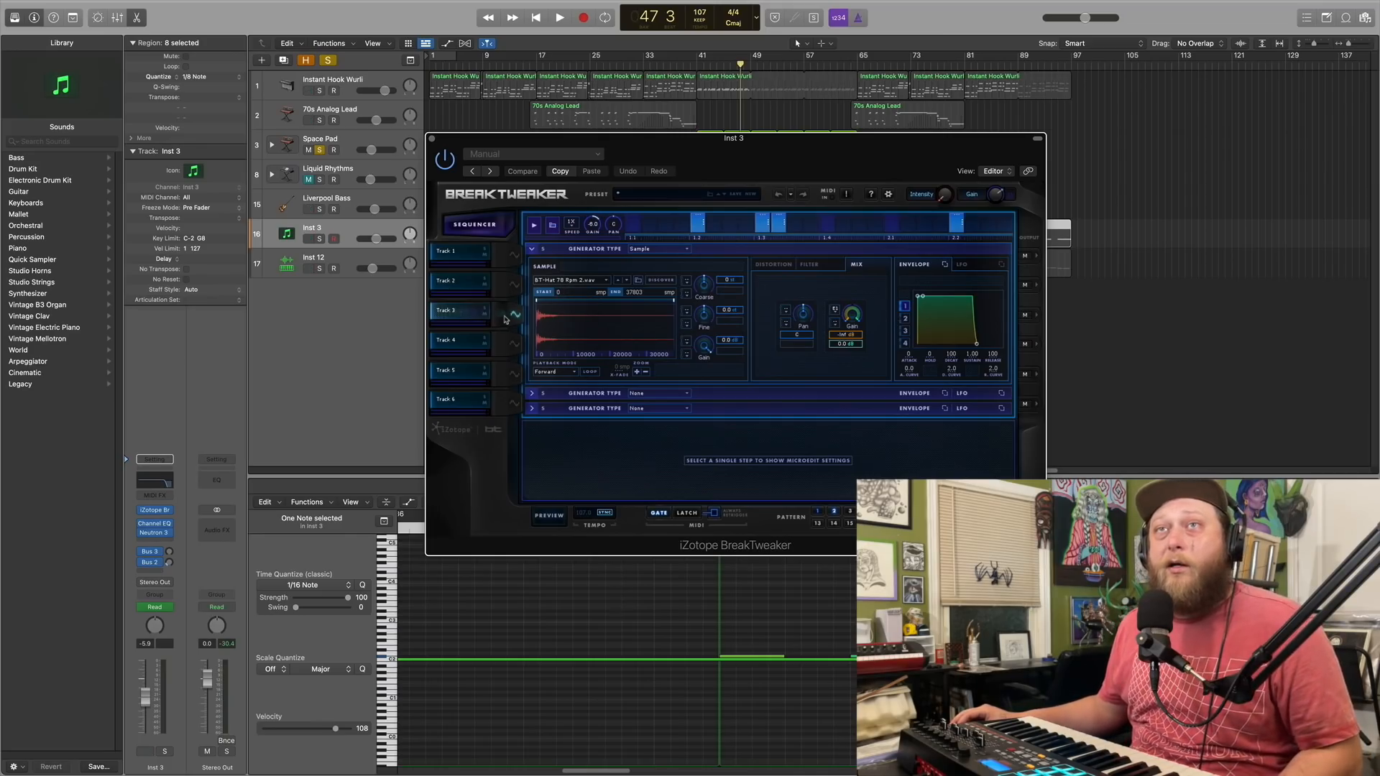
Review the sample generators of BreakTweaker's Tracks 4 and 5, then return to the sequencer overview
left_click(514, 344)
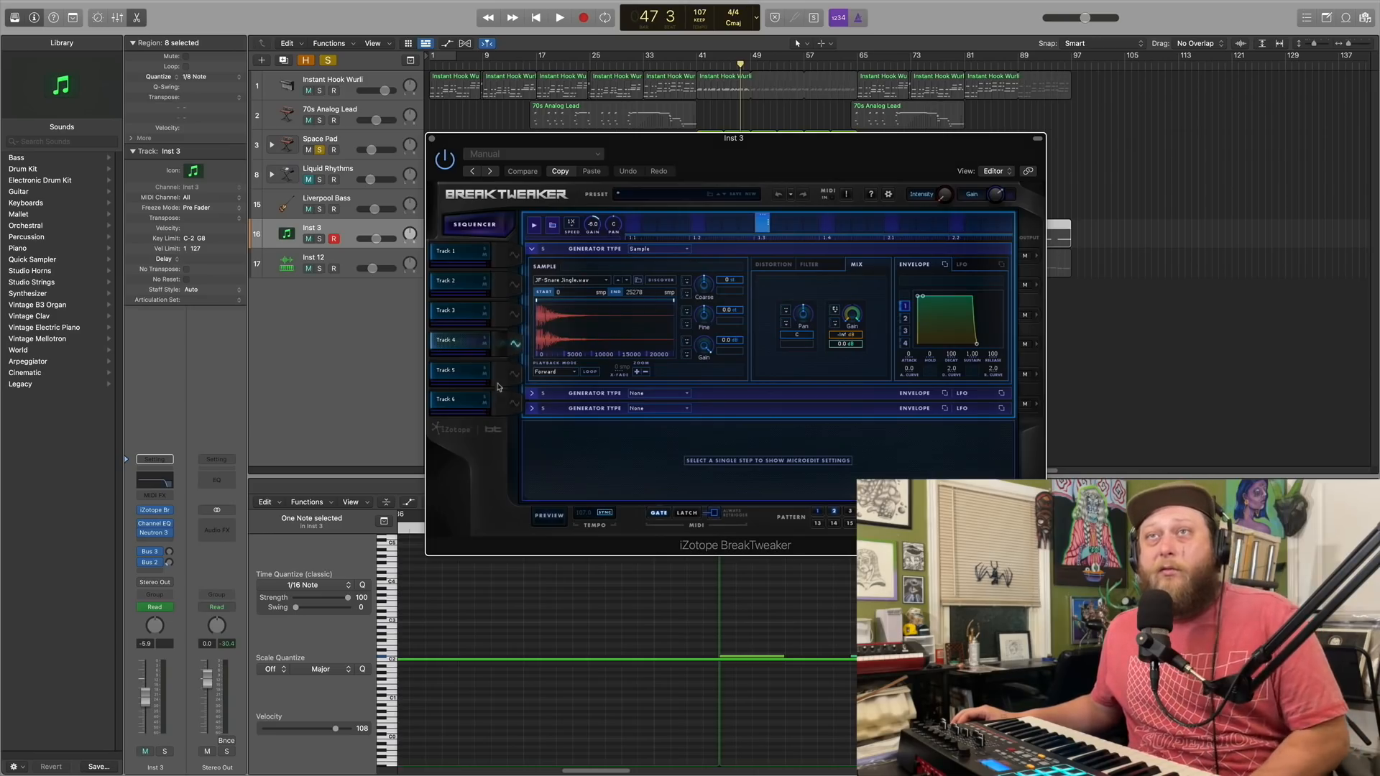
left_click(516, 374)
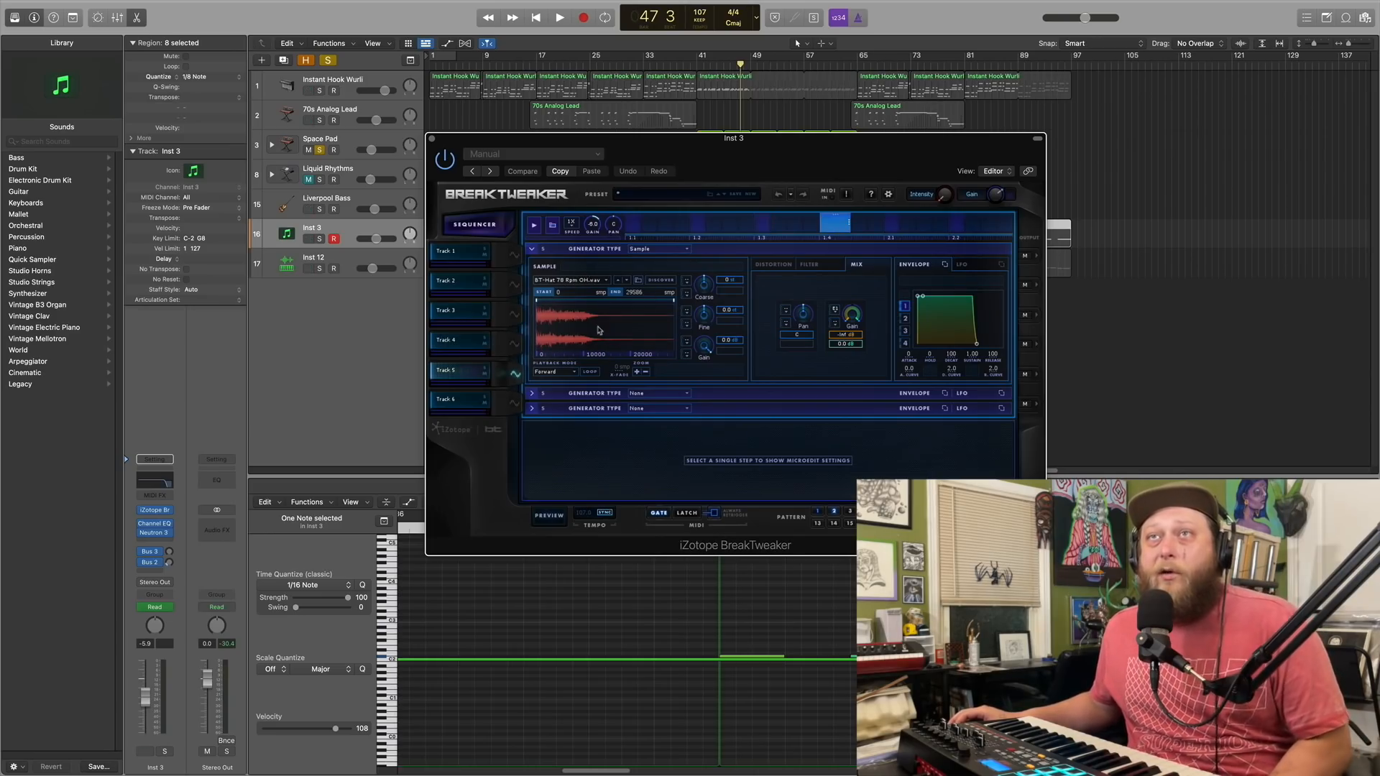
left_click(474, 224)
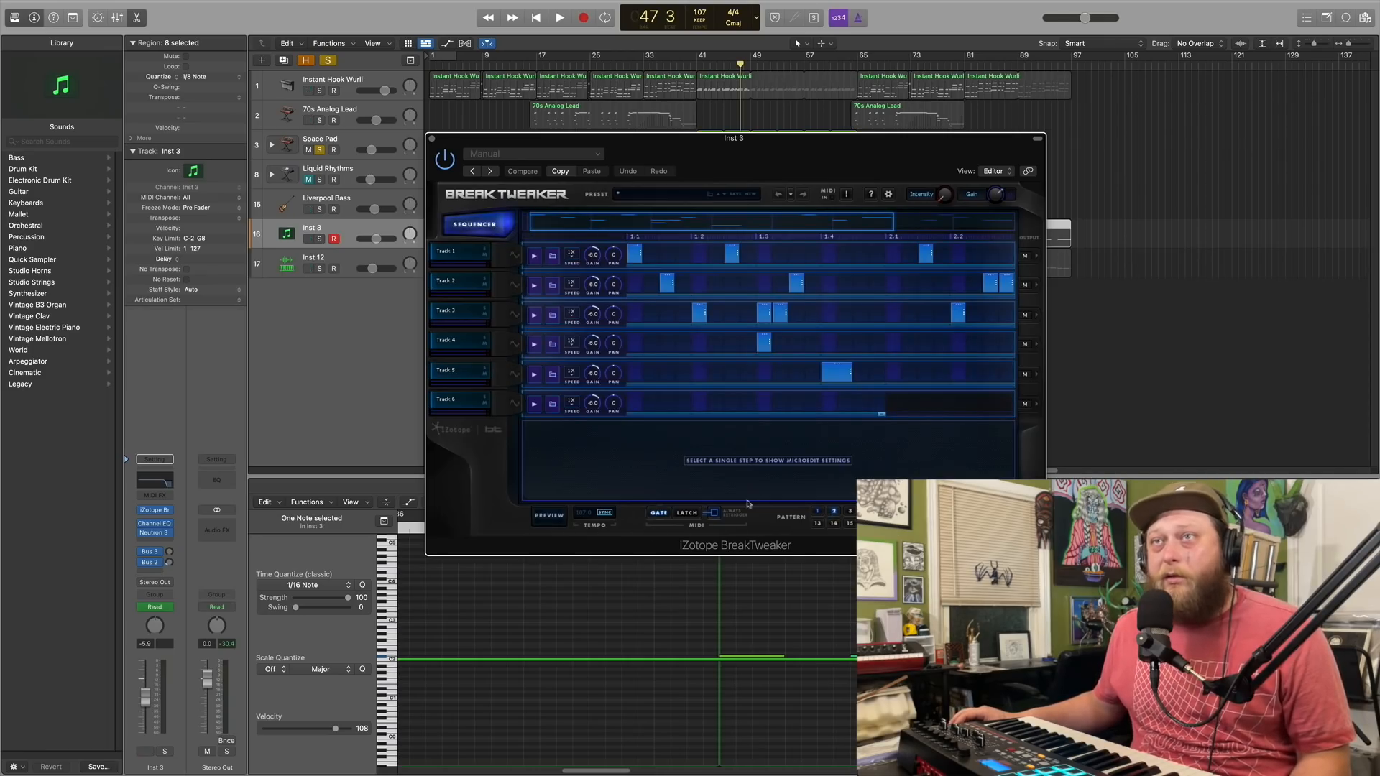
Preview the BreakTweaker sequence with Inst 3 soloed, switch to pattern 1 and review its full length, then stop the preview and close the plug-in
left_click(549, 517)
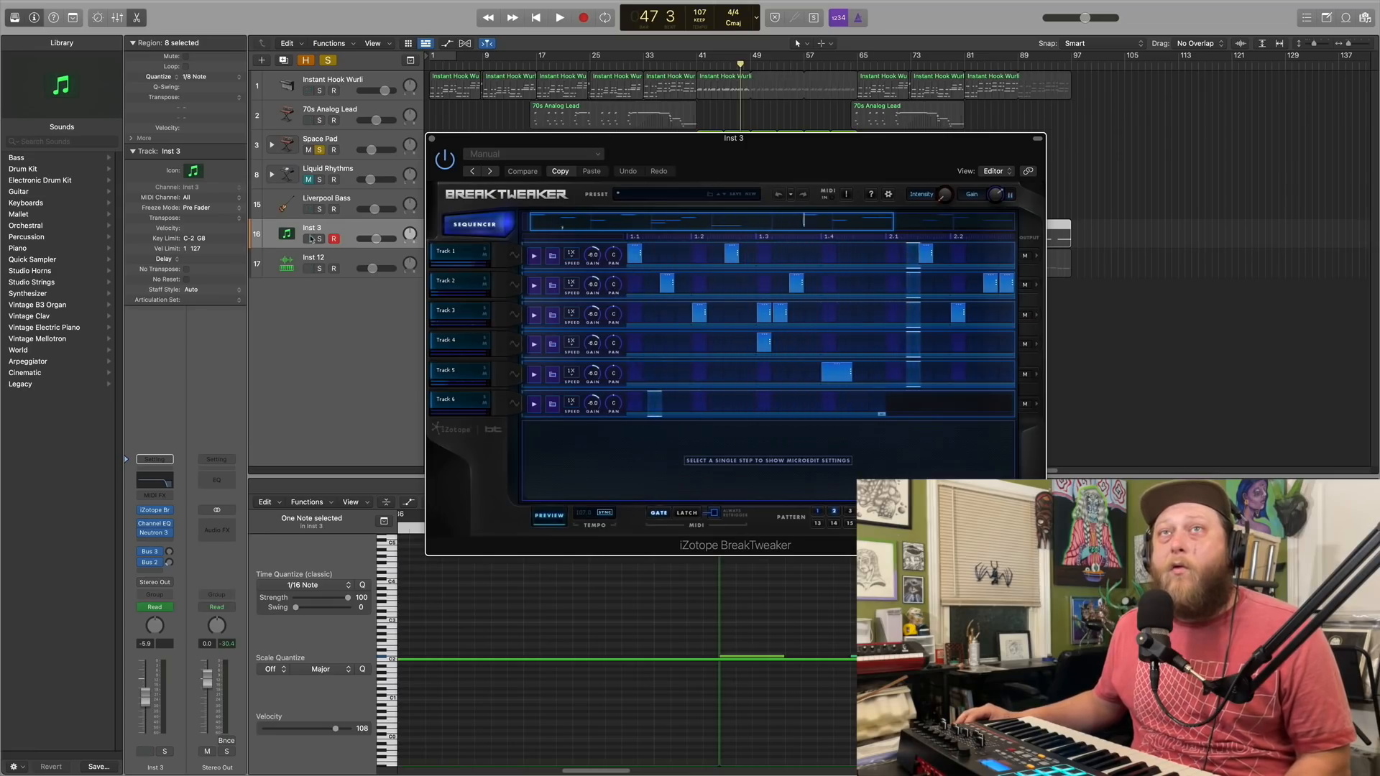
left_click(320, 239)
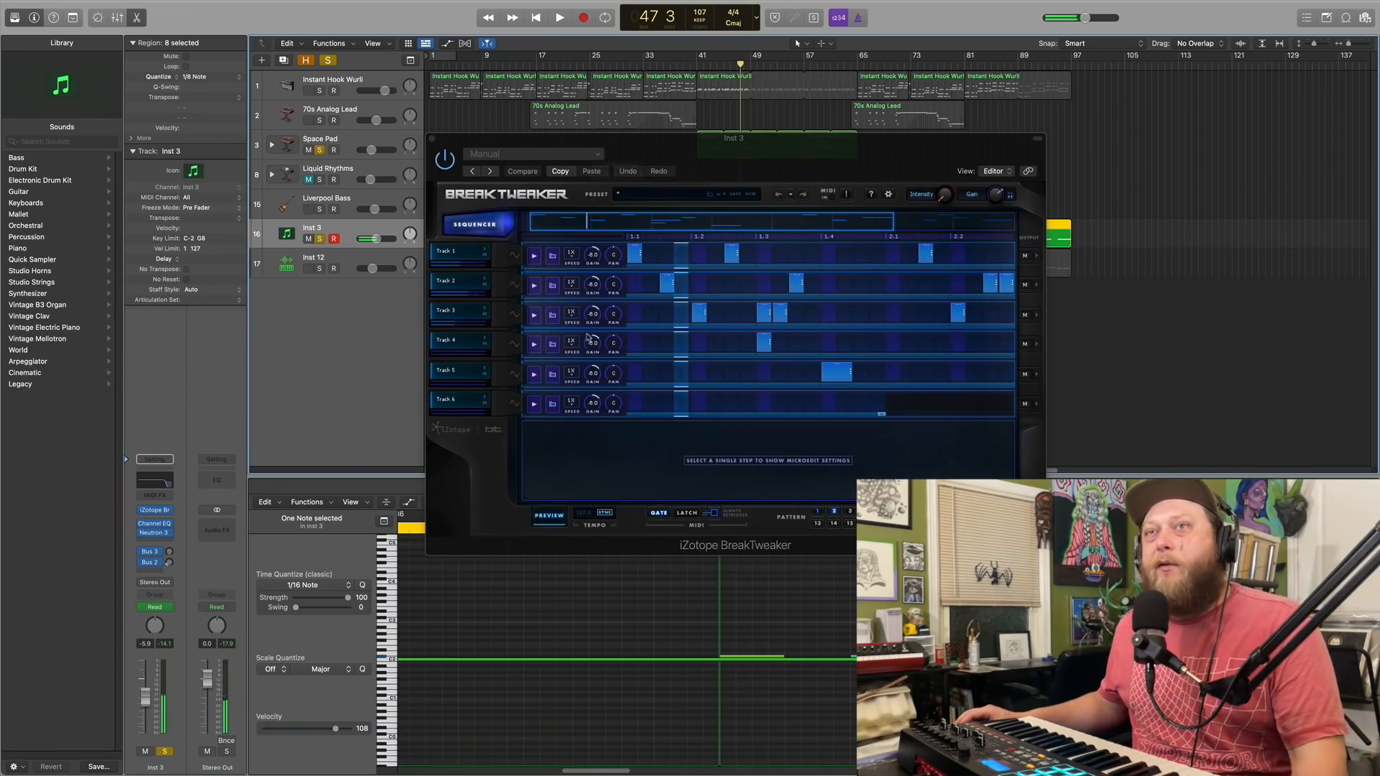
left_click(819, 513)
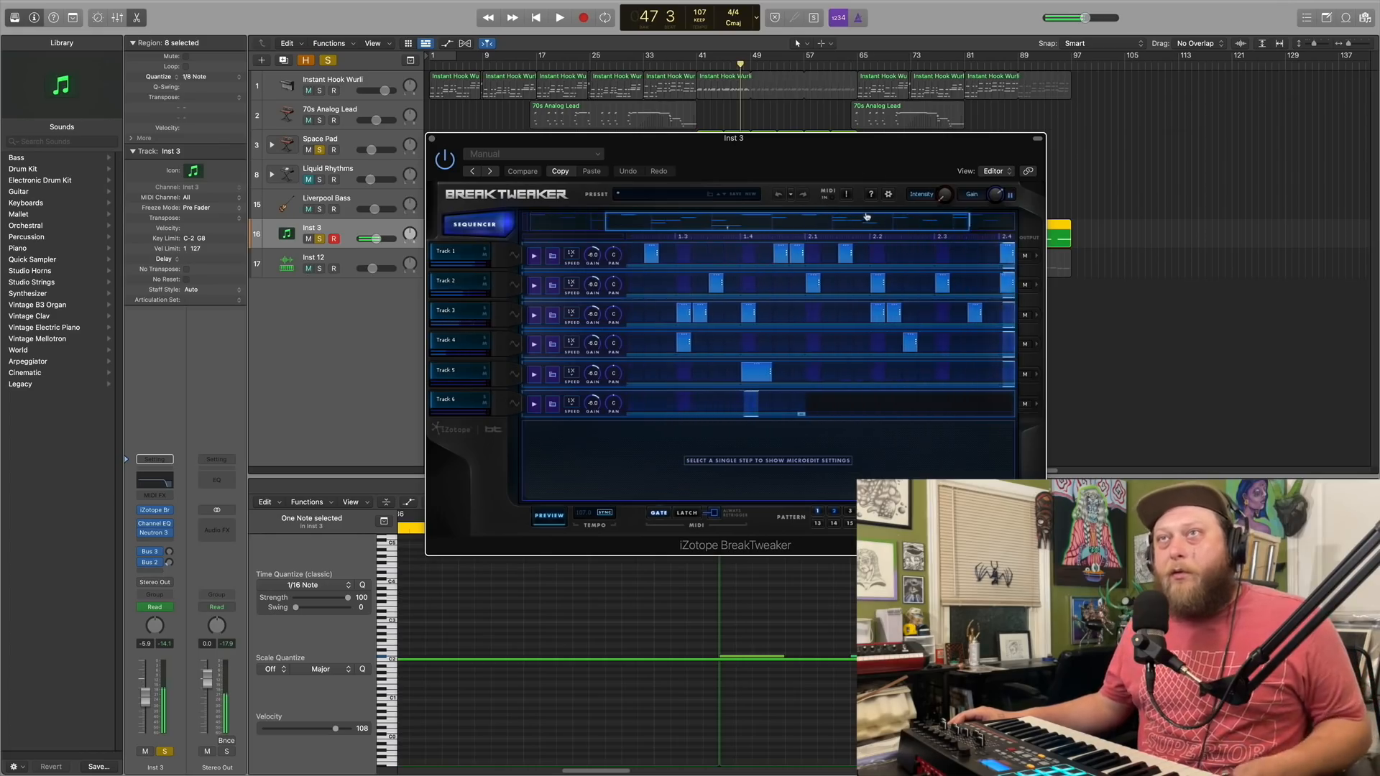
left_click_drag(797, 228, 935, 216)
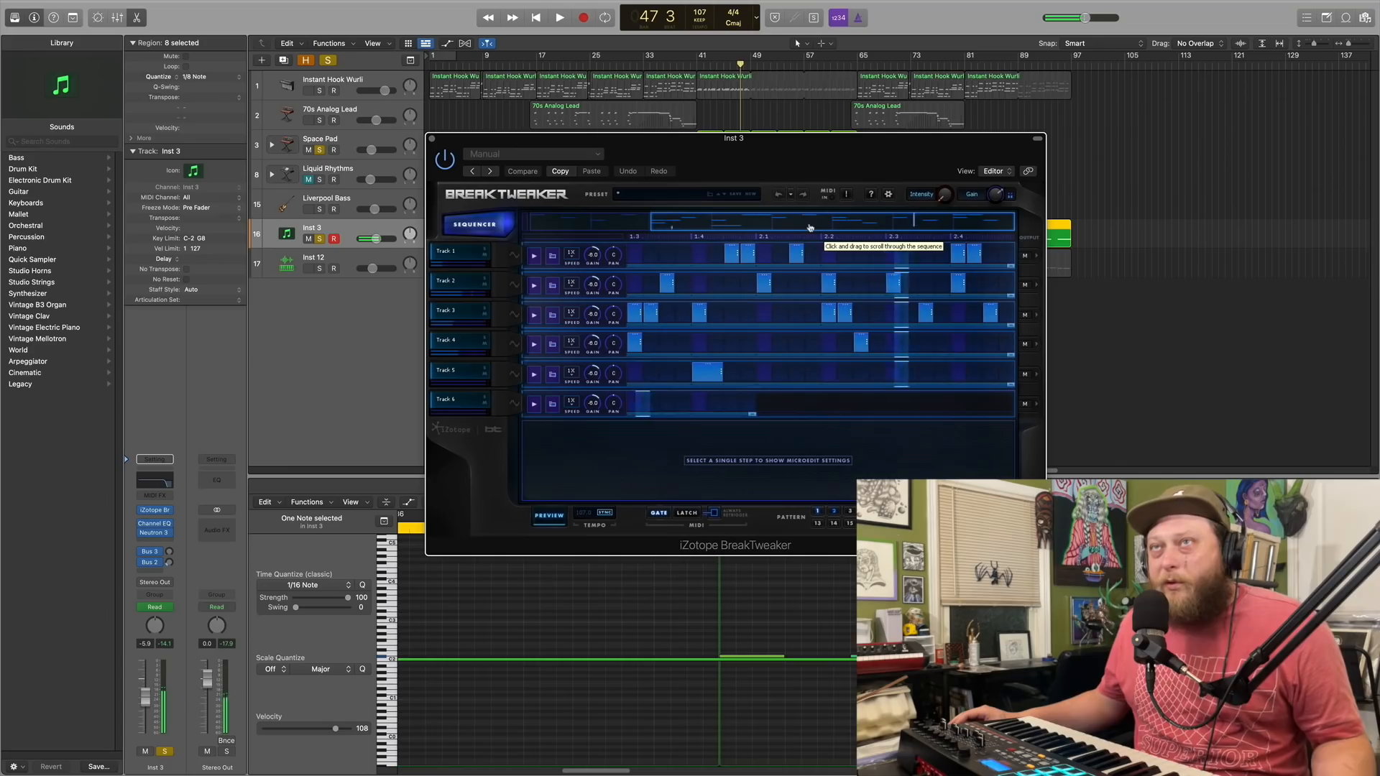
left_click_drag(841, 235, 682, 235)
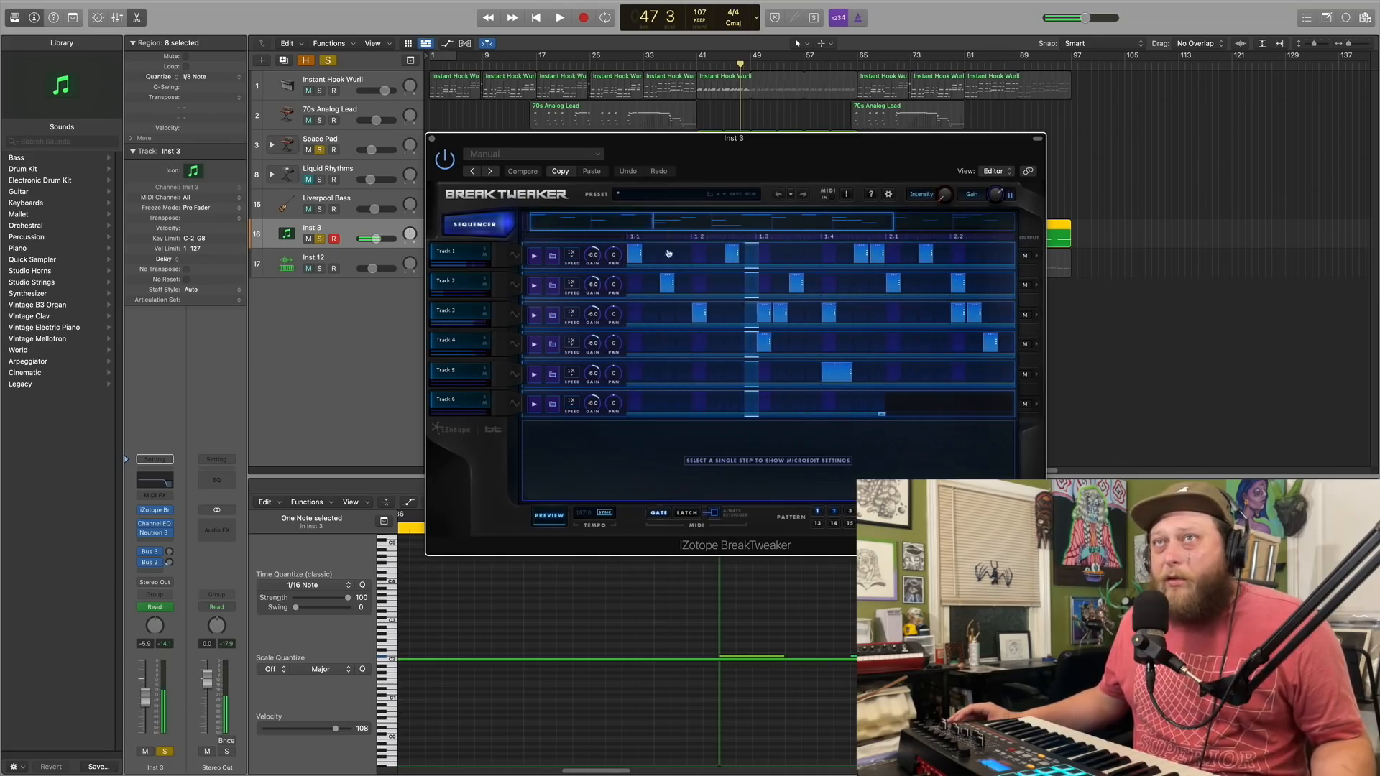
left_click(551, 518)
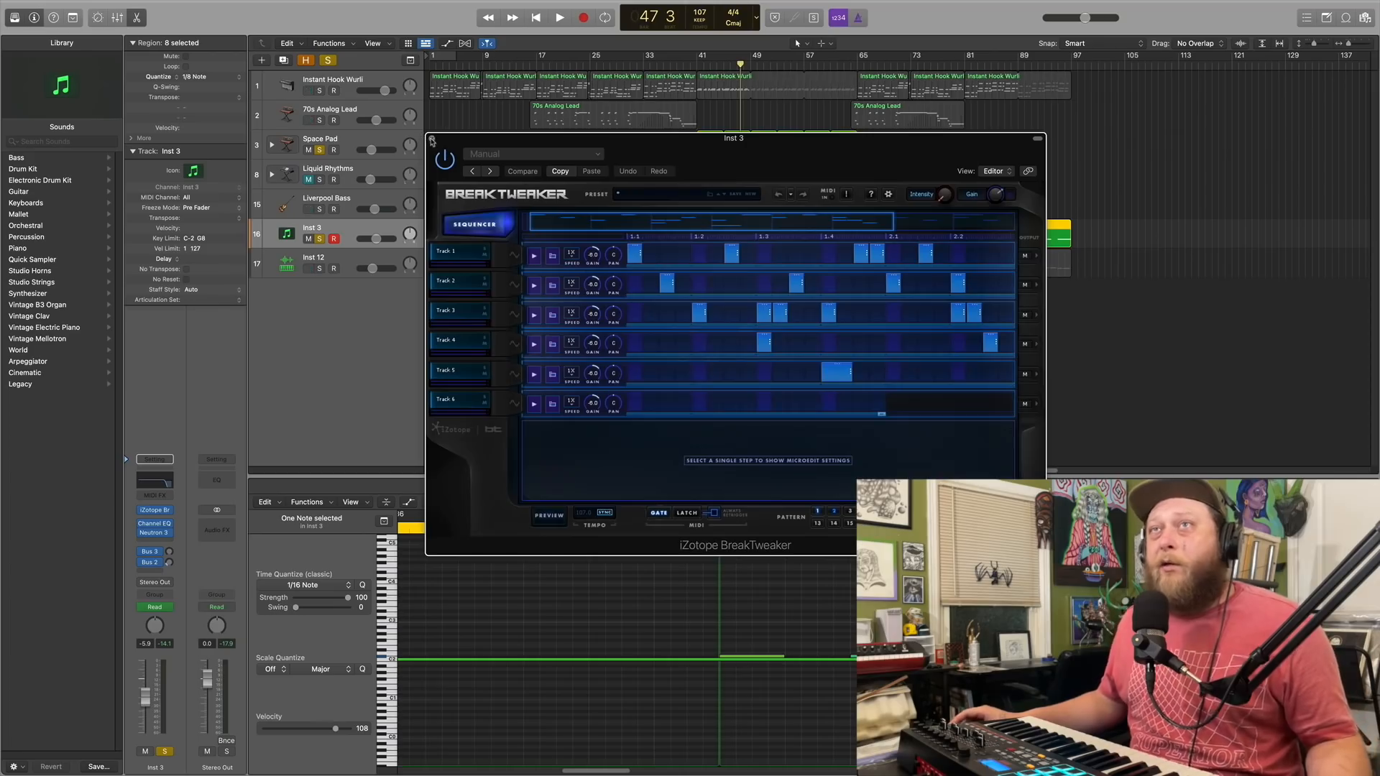
left_click(432, 138)
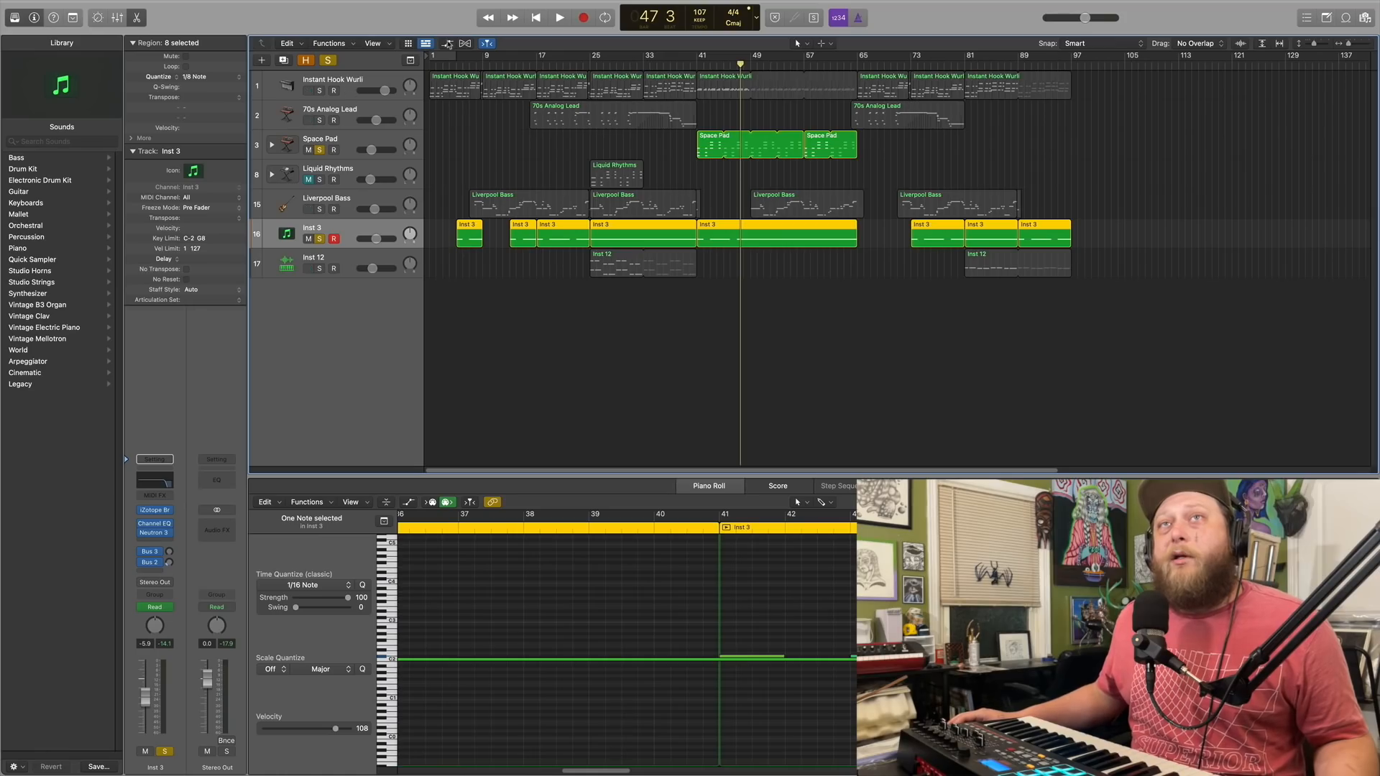
Clear all active solos and show the automation curves on the arrangement's tracks
left_click(327, 61)
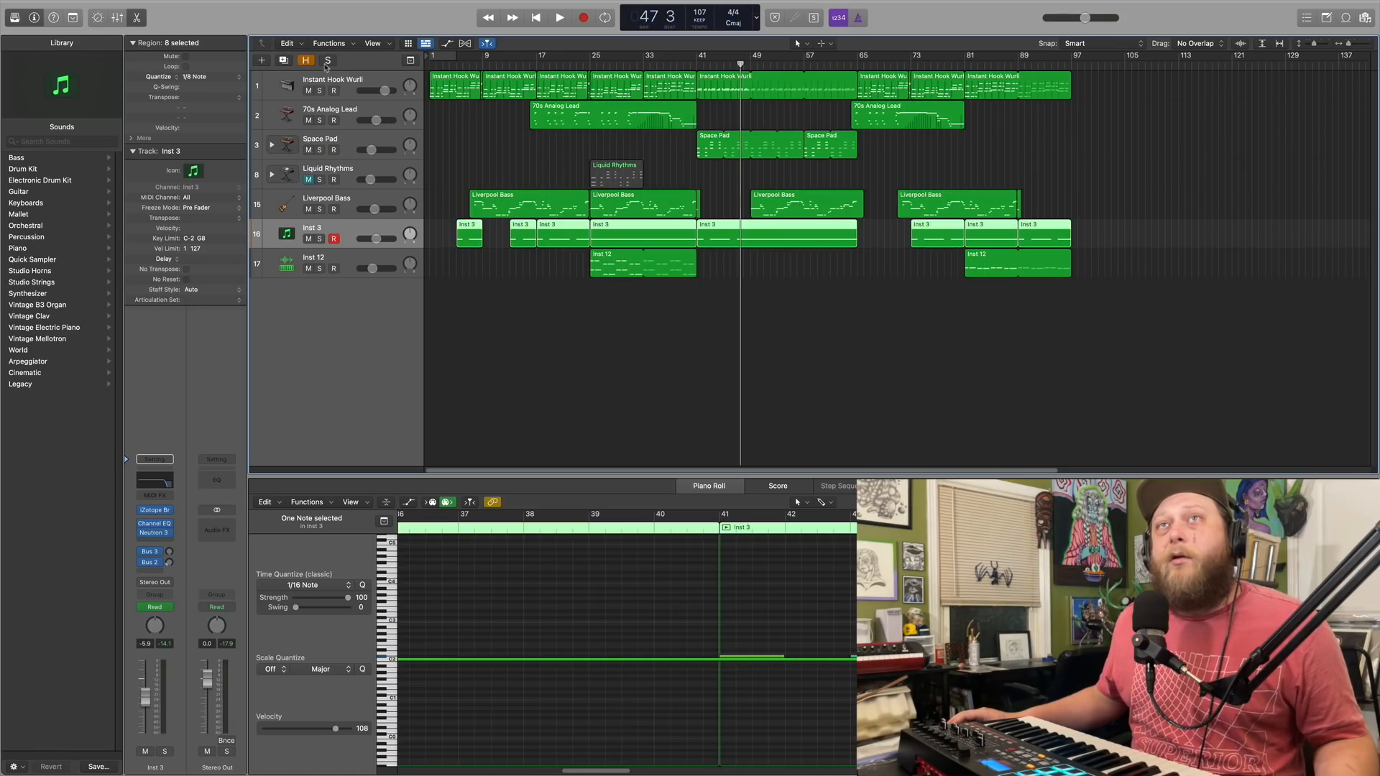
left_click(447, 44)
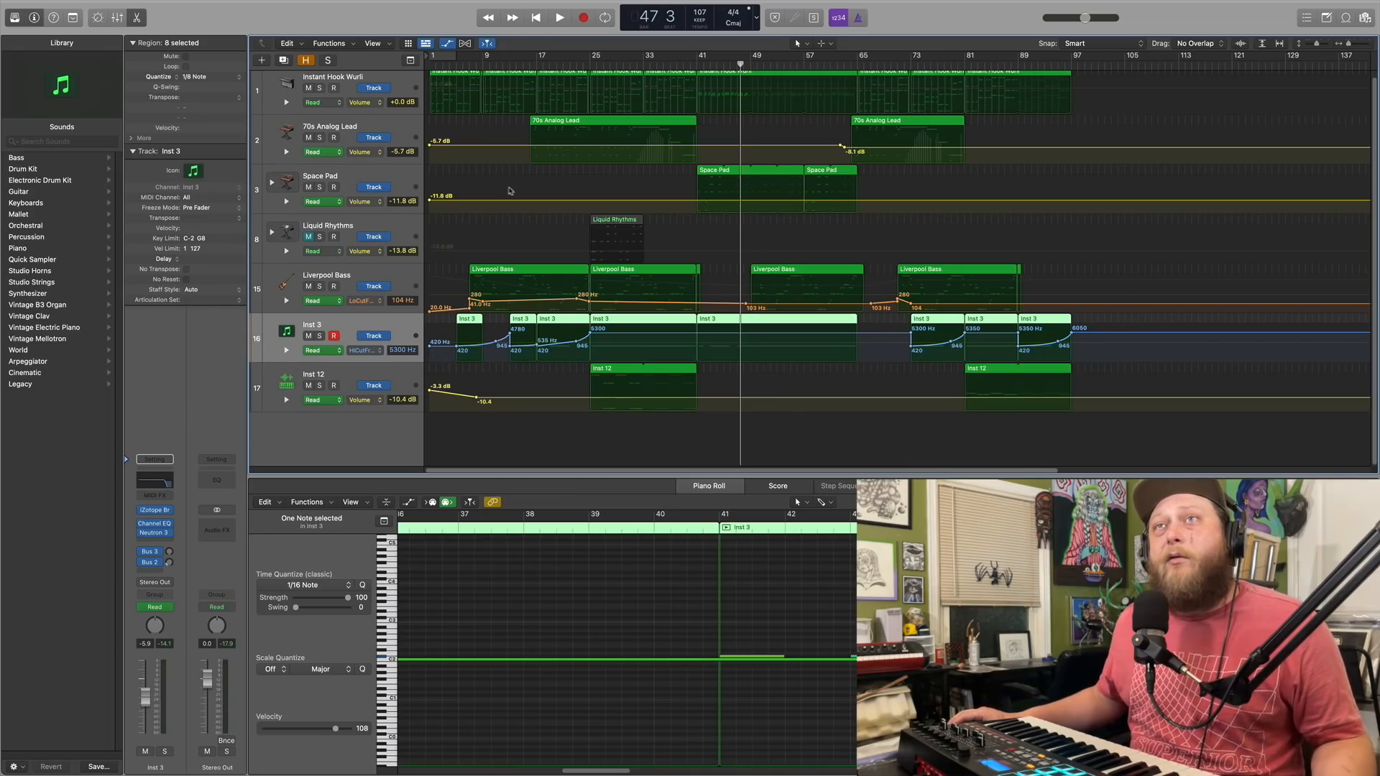
scroll(551, 259, "up", 1)
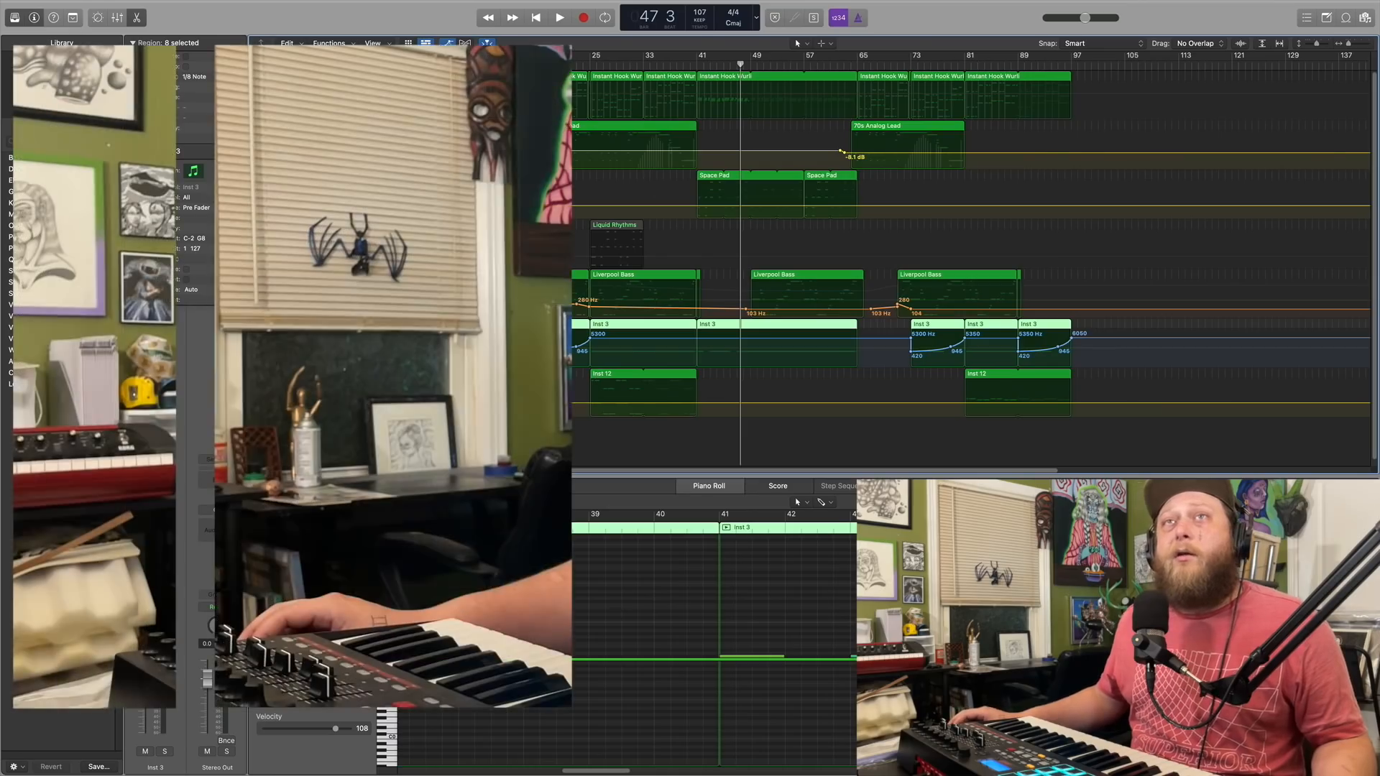